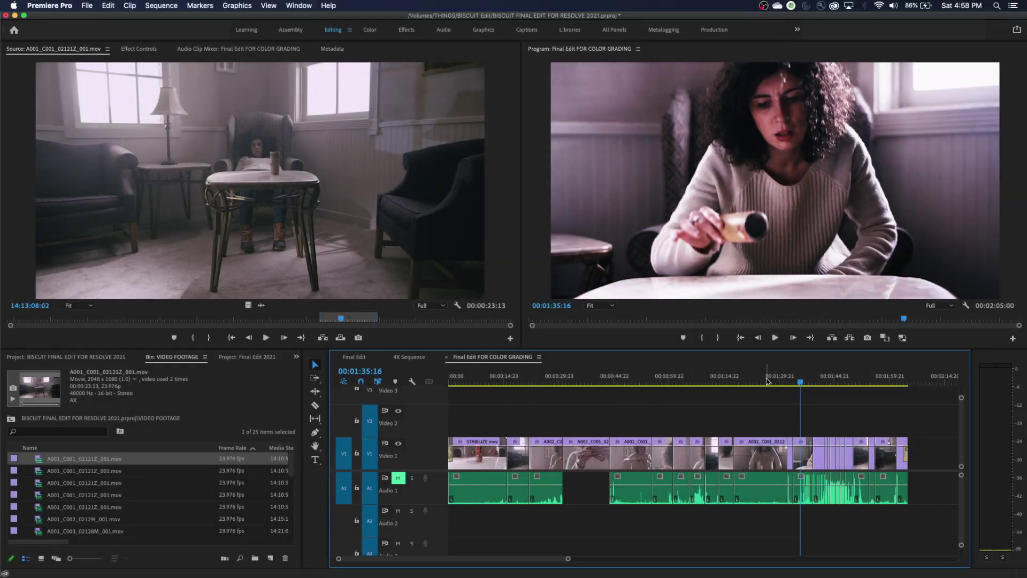
# Step: Scrub the Final Edit FOR COLOR GRADING sequence to 00:00:40:20 and play it forward at increasing speed, stopping near the end
pyautogui.moveTo(767, 381); pyautogui.dragTo(551, 382)
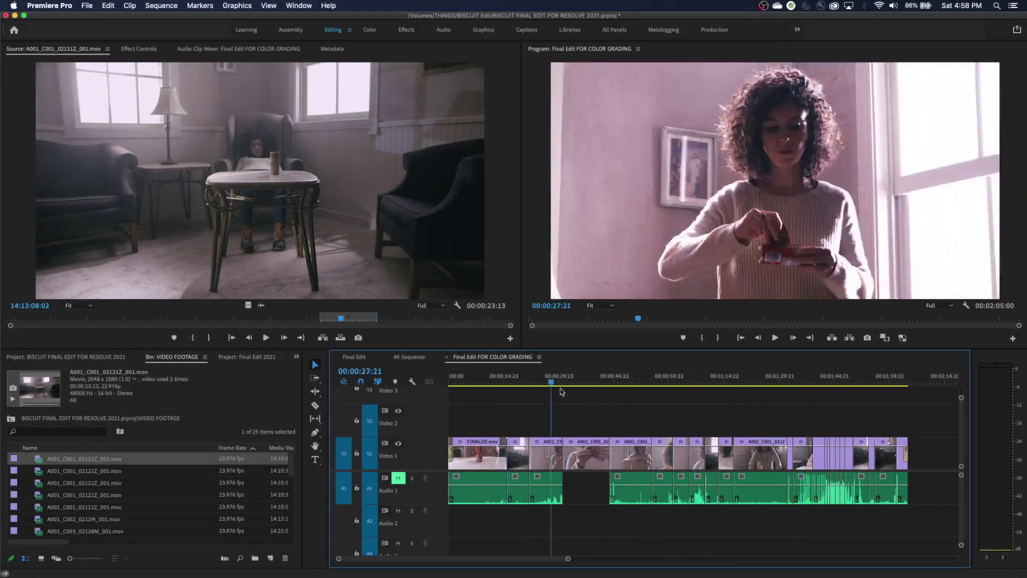
pyautogui.click(597, 381)
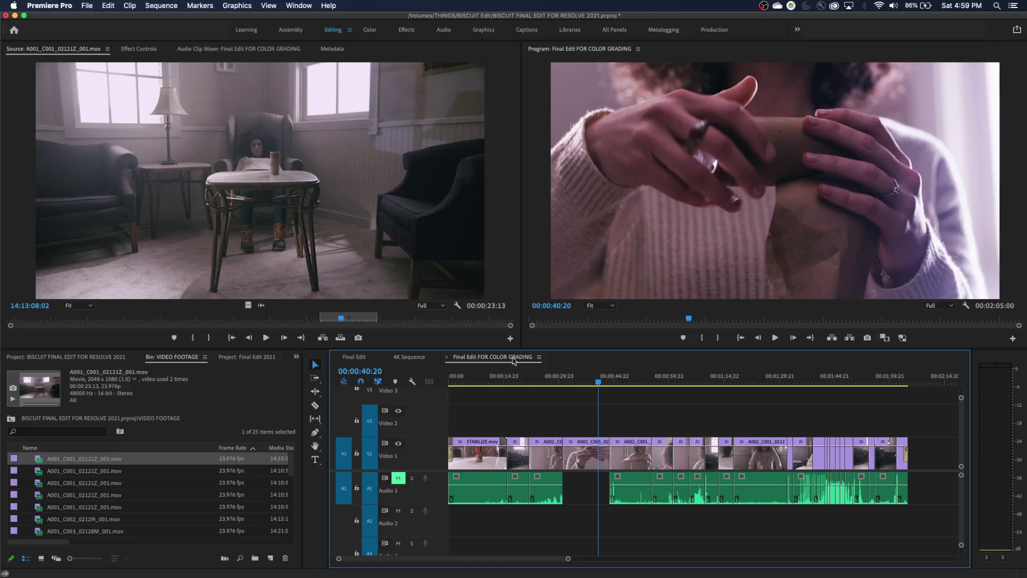
pyautogui.press('l')
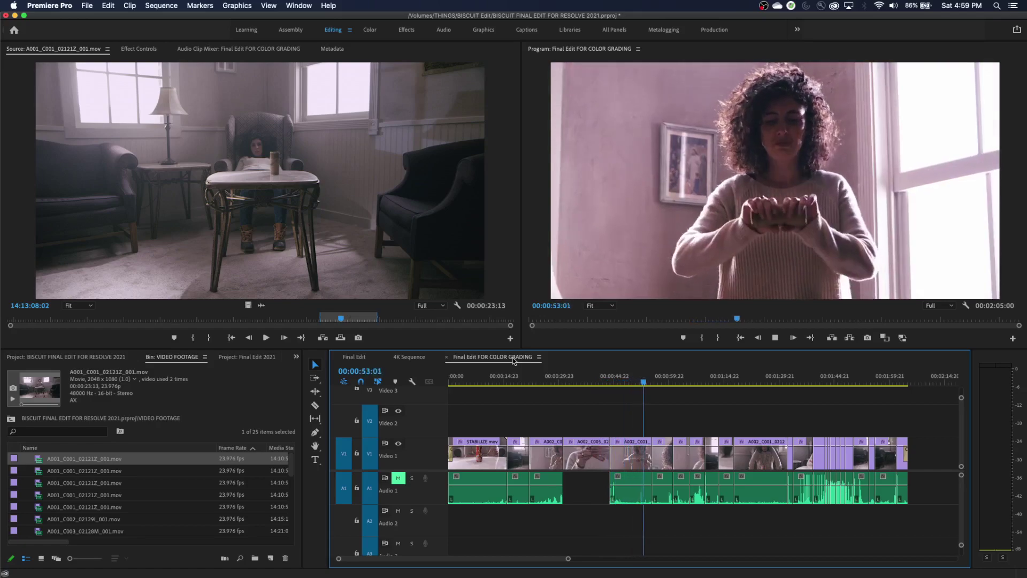
pyautogui.press('l')
pyautogui.press('l')
pyautogui.press('l')
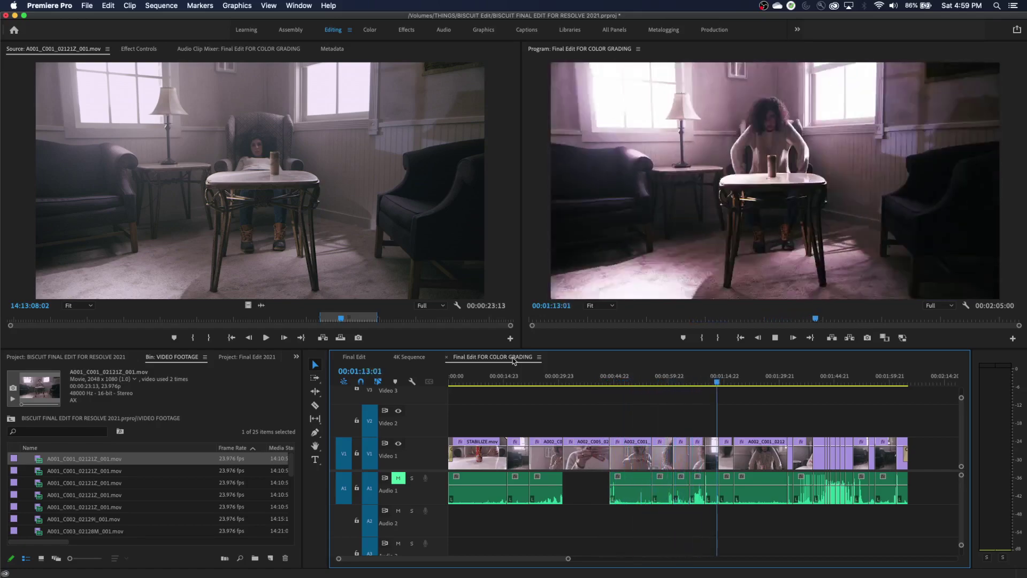
pyautogui.press('k')
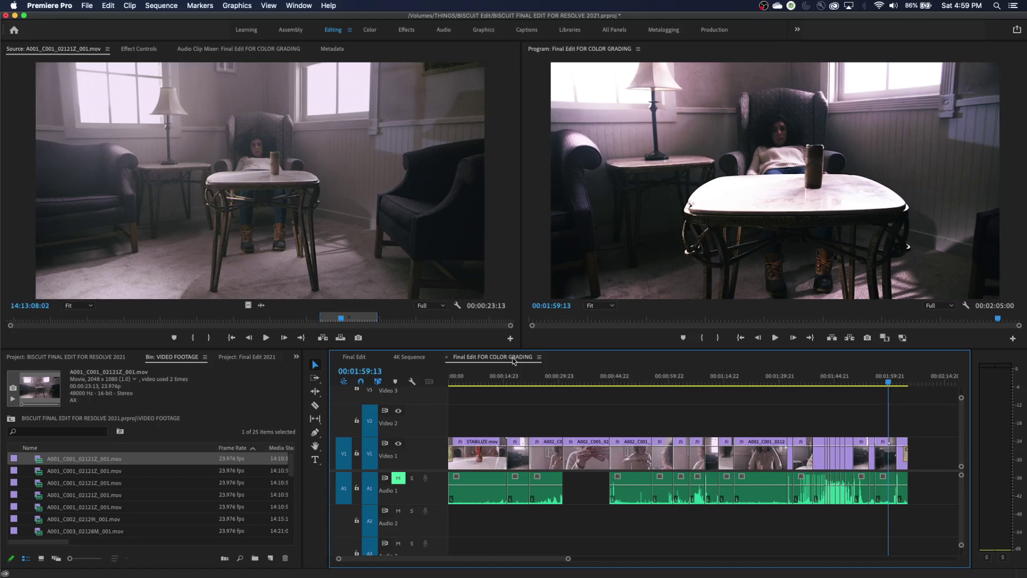
# Step: Return to the start of the sequence and play it fast-forward, stopping at about 00:01:50:08
pyautogui.press('Home')
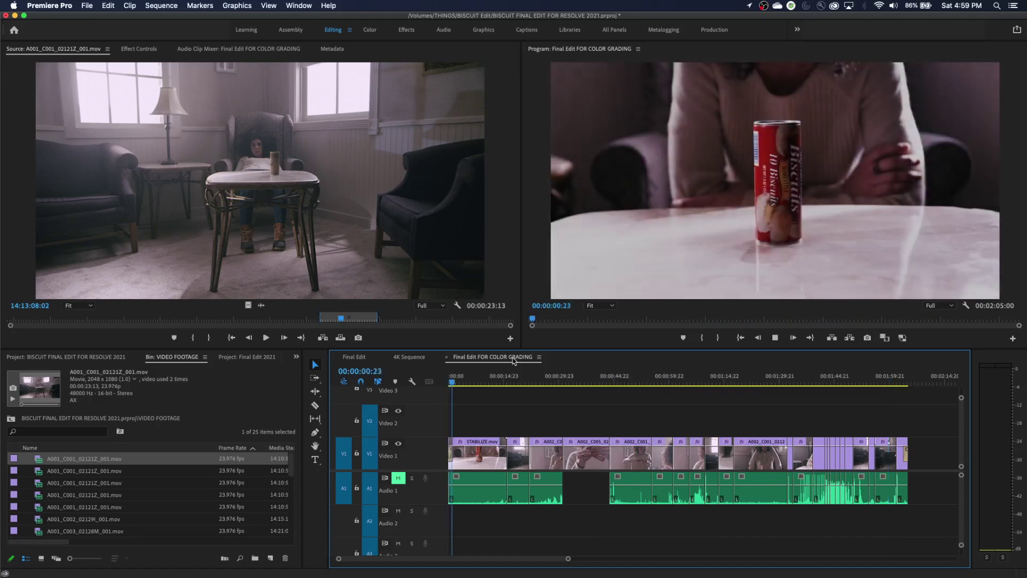
pyautogui.press('l')
pyautogui.press('l')
pyautogui.press('l')
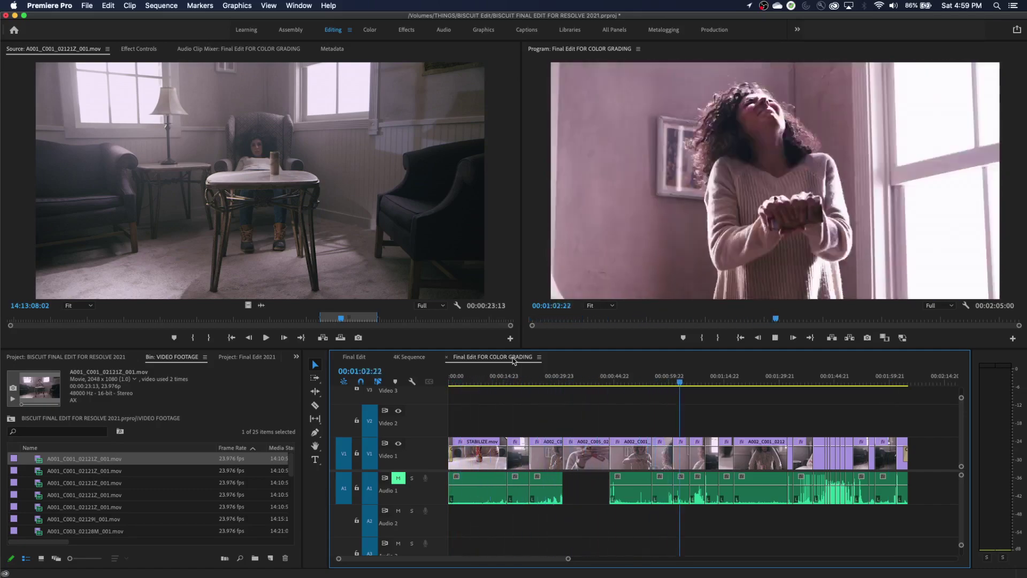
pyautogui.press('k')
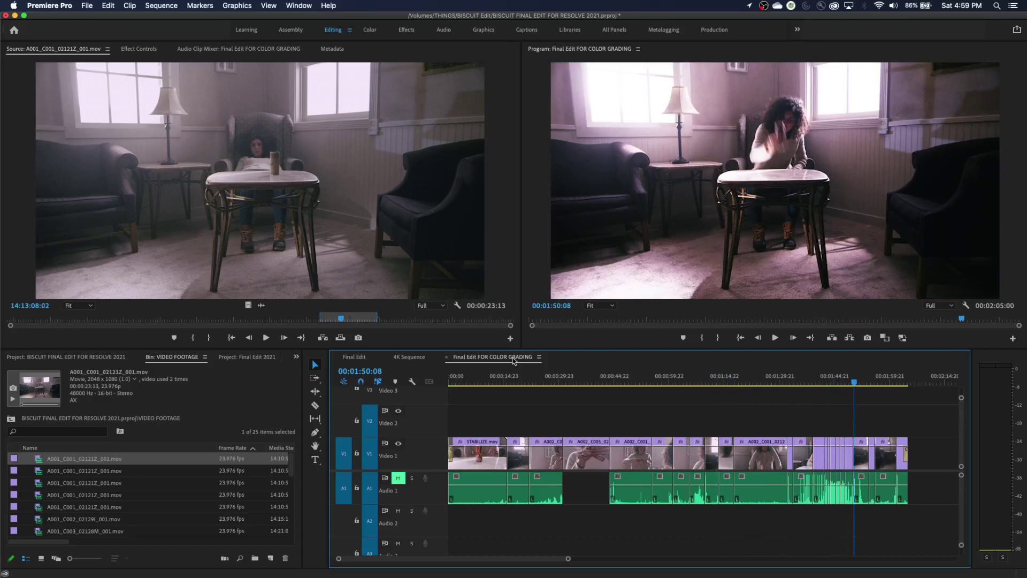
# Step: Play the sequence in reverse at increasing speed back to its beginning
pyautogui.press('j')
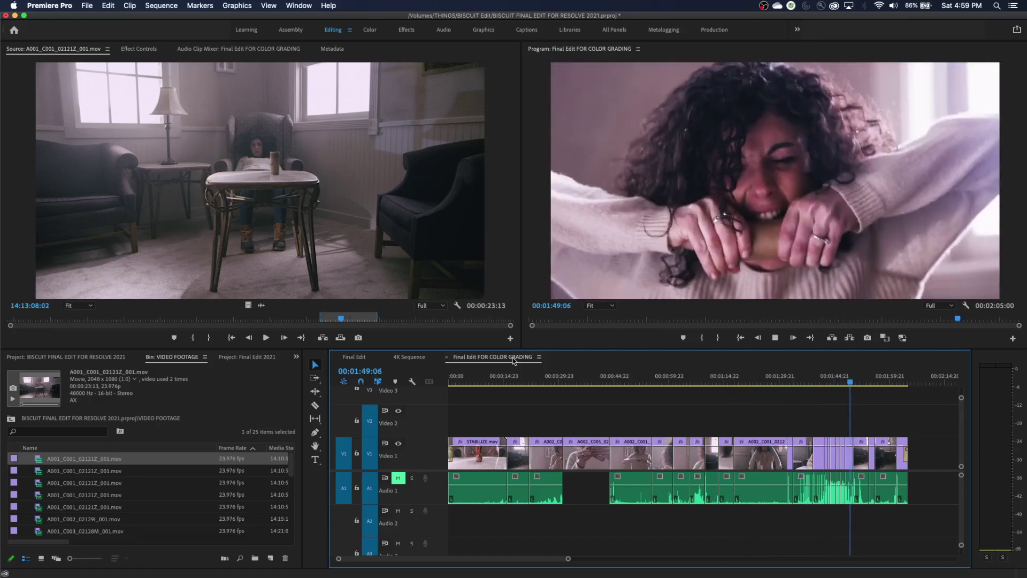
pyautogui.press('j')
pyautogui.press('j')
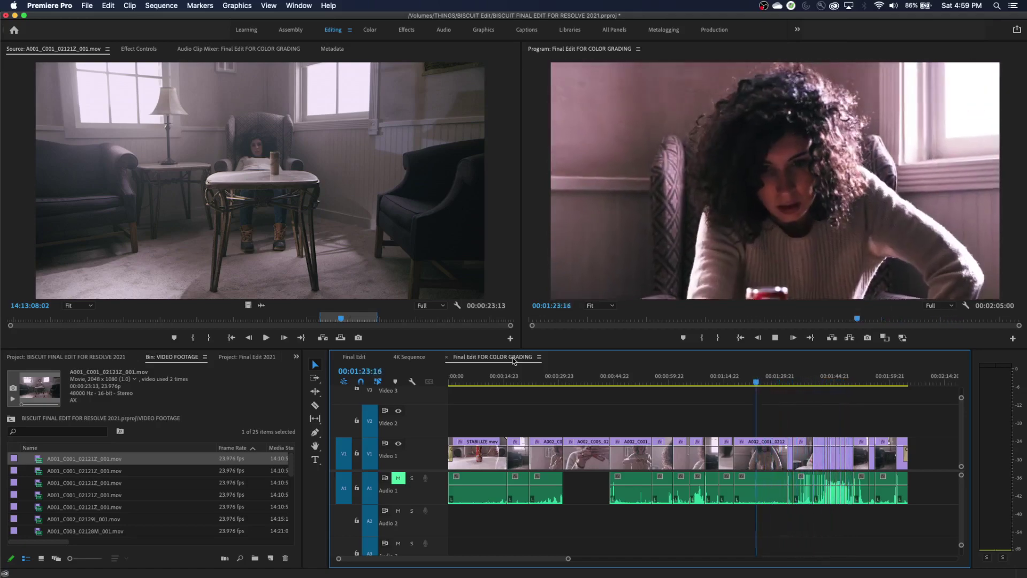
pyautogui.press('j')
pyautogui.press('j')
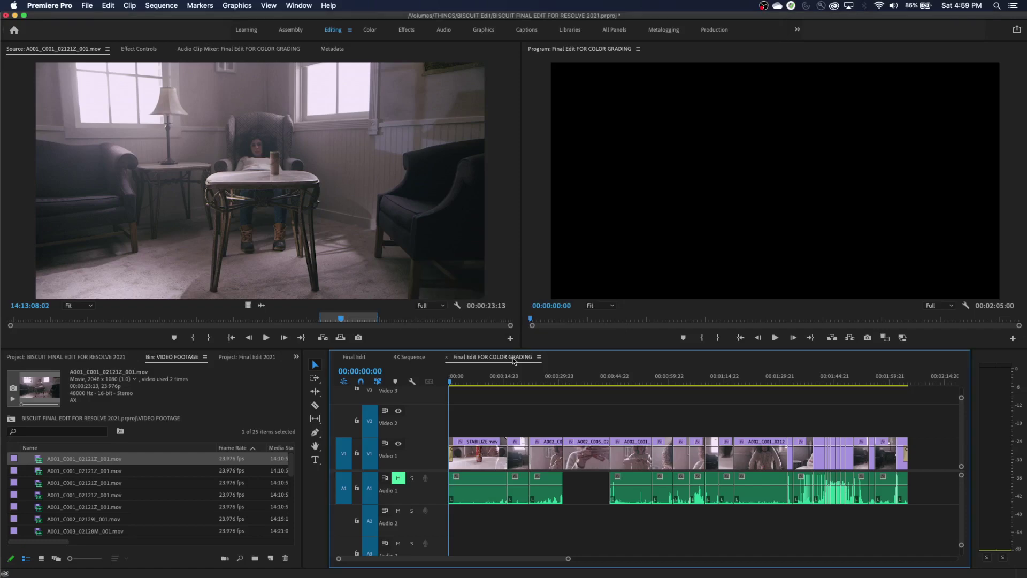
# Step: Razor the Video 1 clips at 00:00:51:06 and within the preceding clip, and delete the pieces in between with their audio
pyautogui.moveTo(712, 379); pyautogui.dragTo(636, 381)
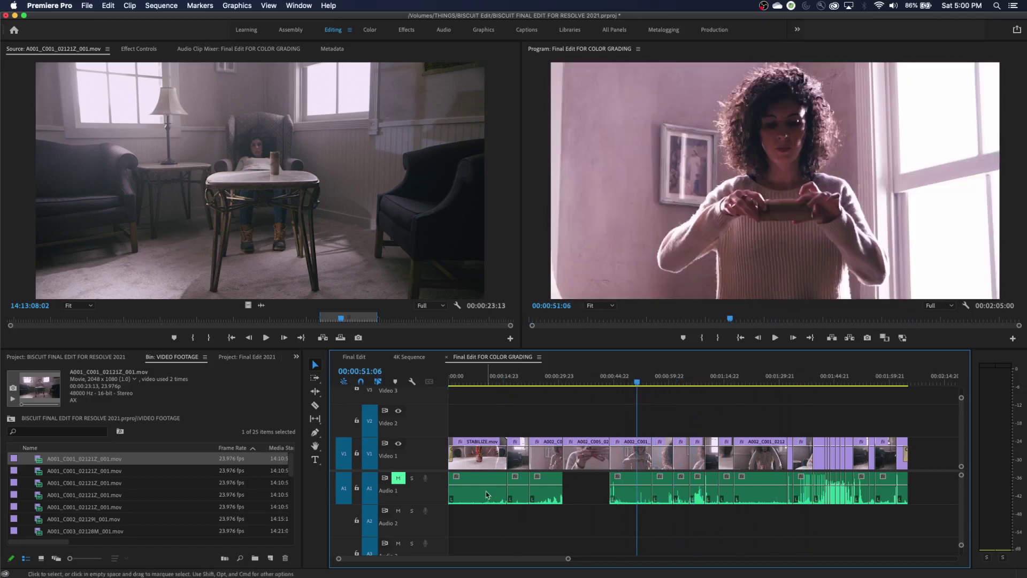
pyautogui.click(315, 406)
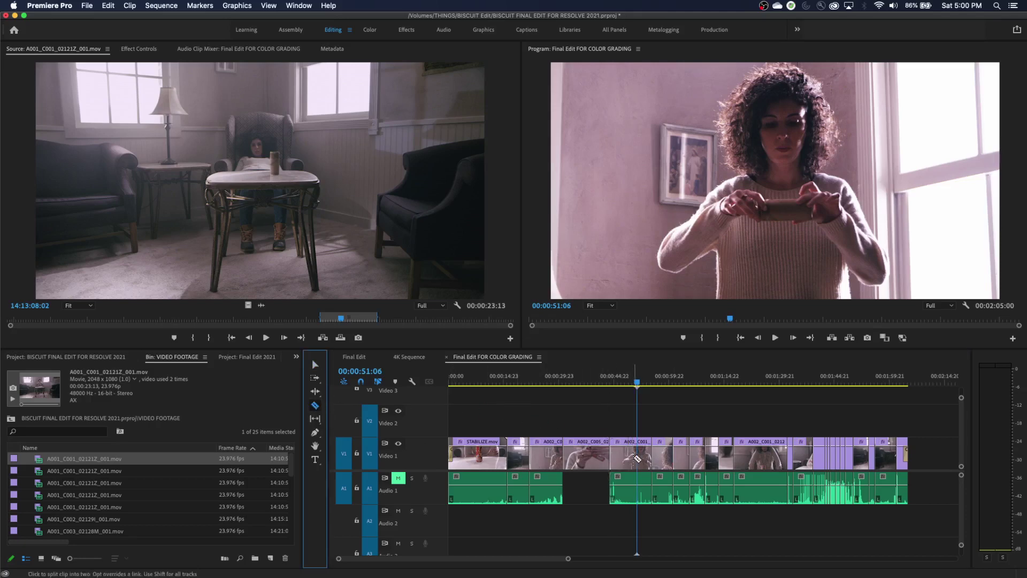
pyautogui.click(636, 458)
pyautogui.click(589, 458)
pyautogui.press('v')
pyautogui.moveTo(598, 423); pyautogui.dragTo(623, 495)
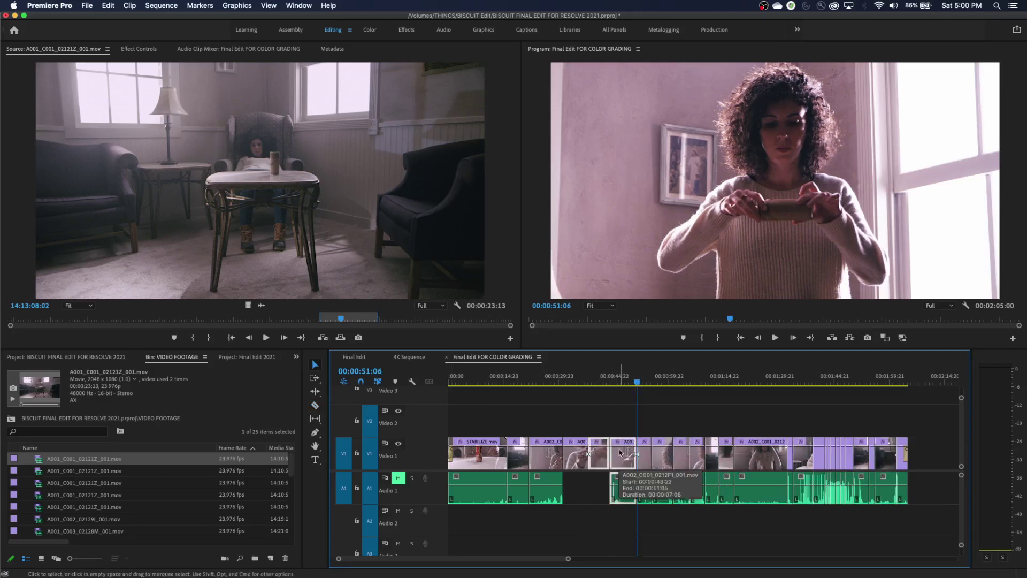
pyautogui.press('Delete')
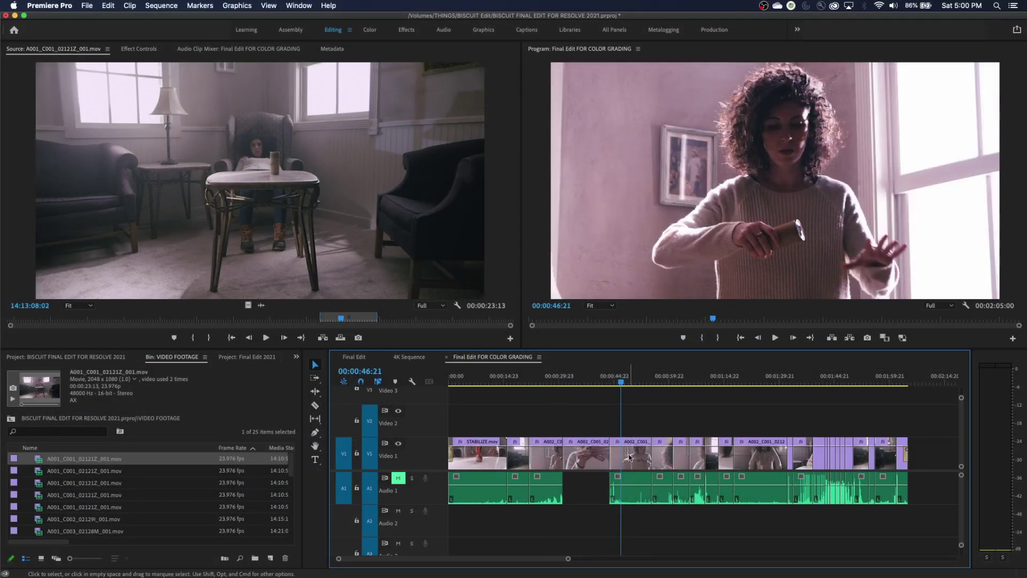
# Step: Position the playhead at 00:00:49:21 and add an edit there through the Video 1 and Audio 1 clips
pyautogui.click(630, 485)
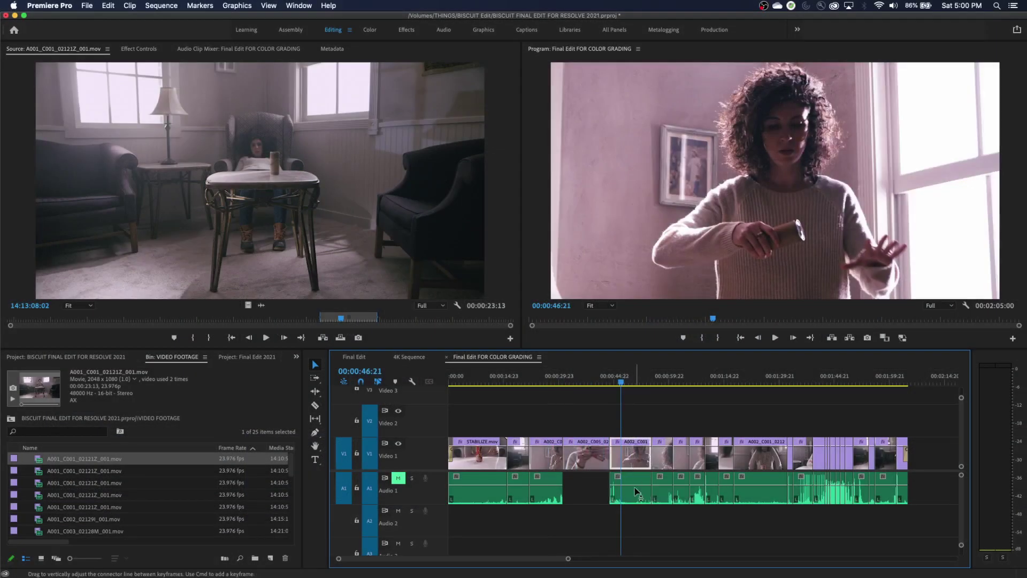
pyautogui.click(640, 468)
pyautogui.click(621, 380)
pyautogui.moveTo(621, 381); pyautogui.dragTo(634, 384)
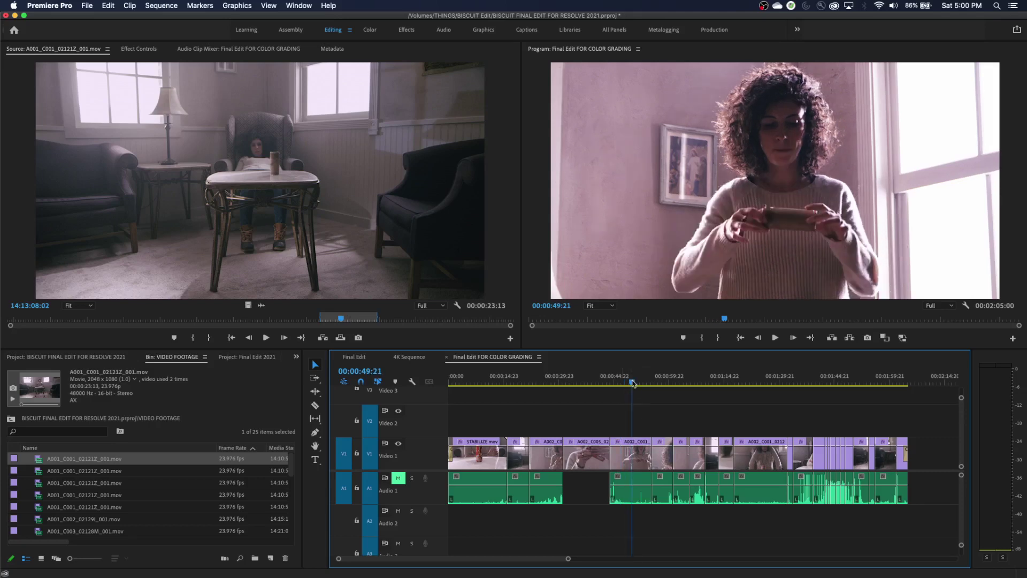
pyautogui.press('super+k')
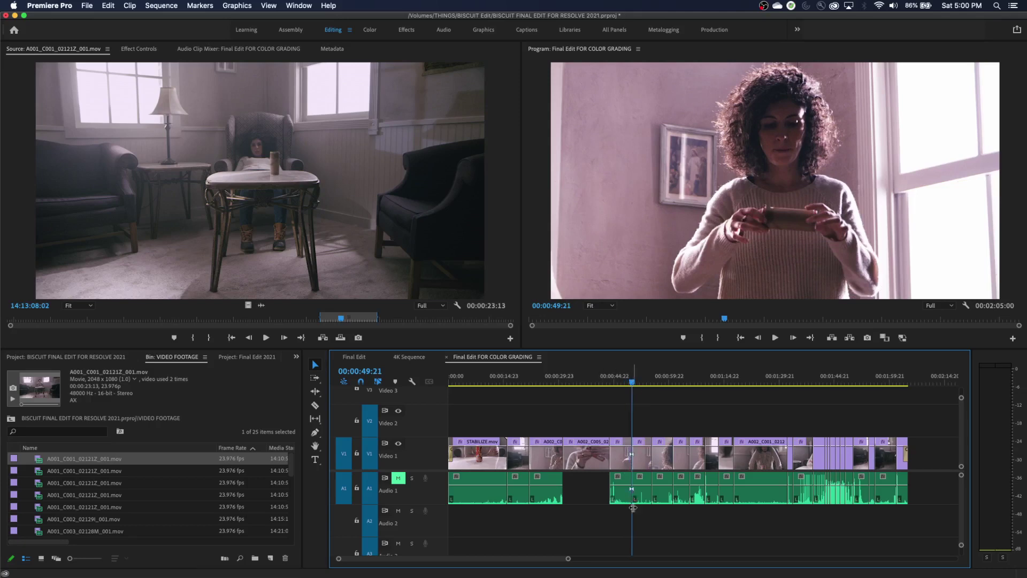
# Step: Toggle the targeting of Video 1 and Audio 1 off and on, and undo the edit at 00:00:49:21
pyautogui.click(370, 488)
pyautogui.click(369, 453)
pyautogui.click(369, 487)
pyautogui.click(370, 453)
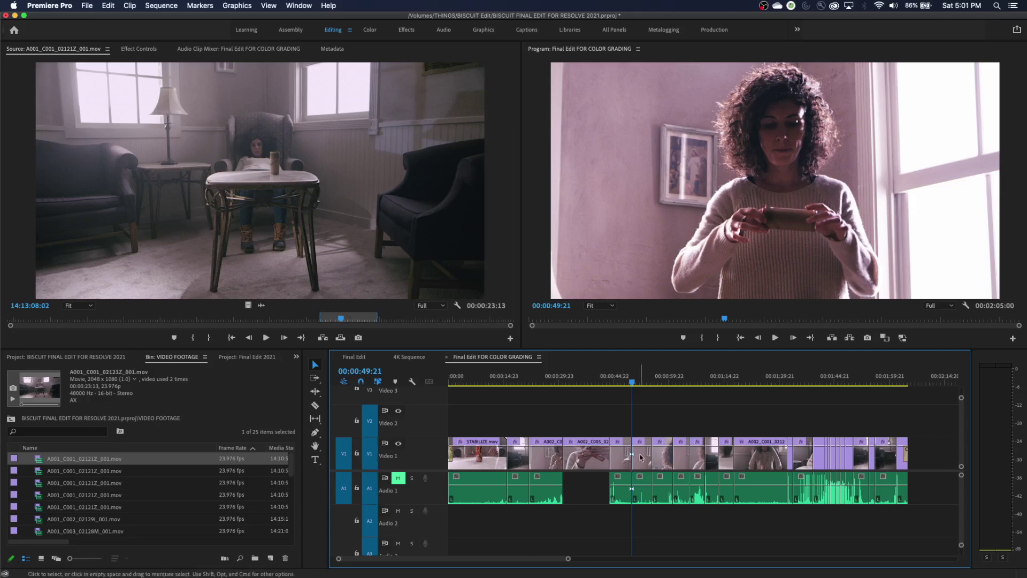
pyautogui.press('super+z')
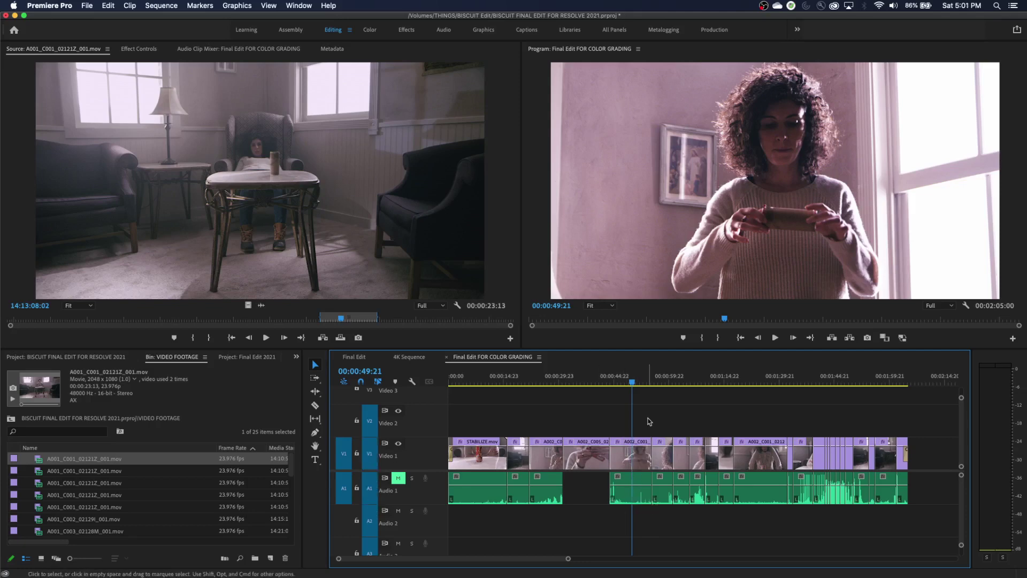
# Step: Add an edit at the playhead to the selected Video 1 clip only, and undo it
pyautogui.click(641, 457)
pyautogui.press('super+k')
pyautogui.press('super+z')
# Step: Add an edit at the playhead to the selected Audio 1 clip only, and undo it
pyautogui.click(638, 478)
pyautogui.press('super+k')
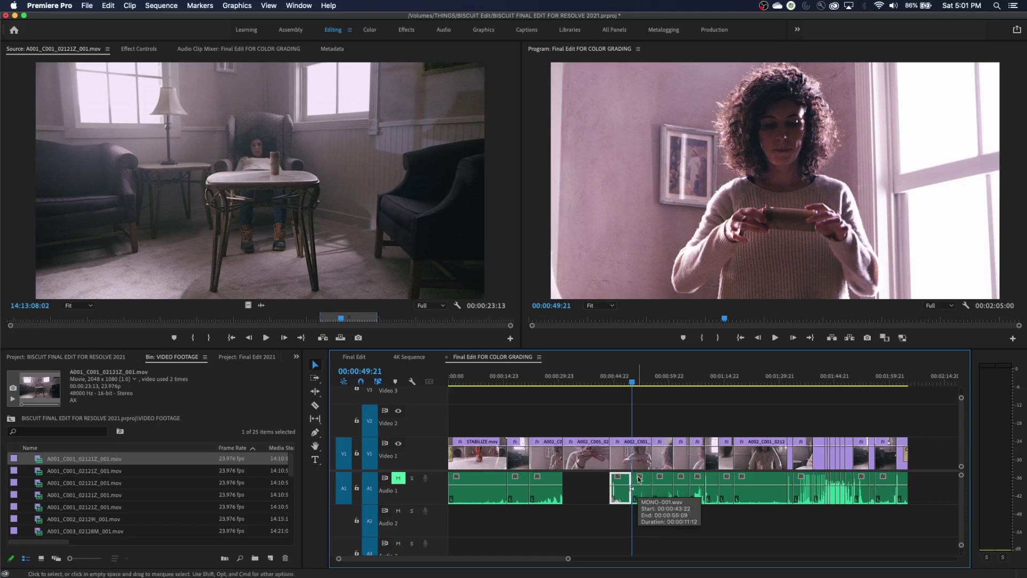
pyautogui.press('super+z')
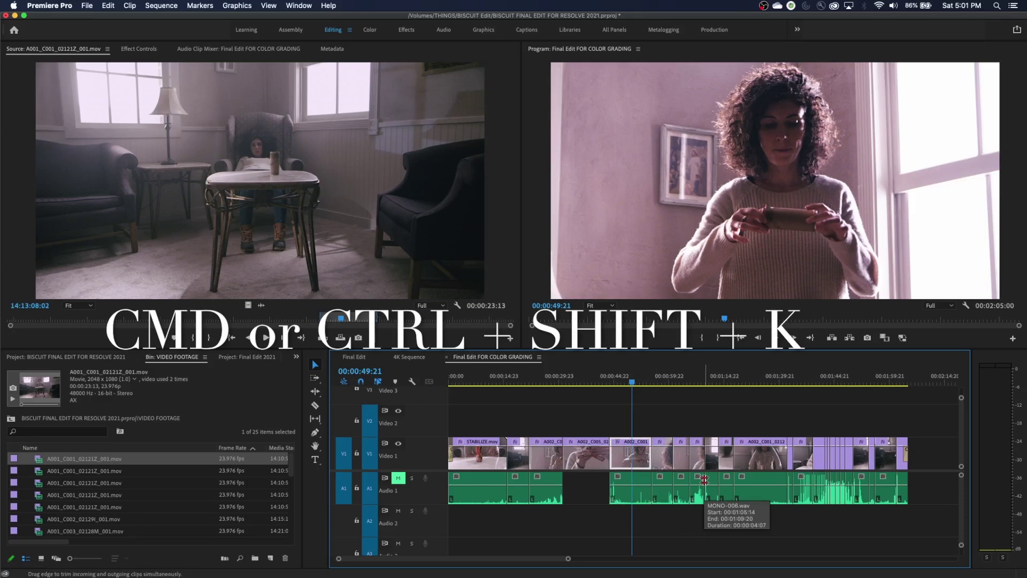
# Step: Copy the Video 1 clip under the playhead onto Video 2, untarget that track, and add an edit to all tracks at 00:00:49:21
pyautogui.press('super+shift+k')
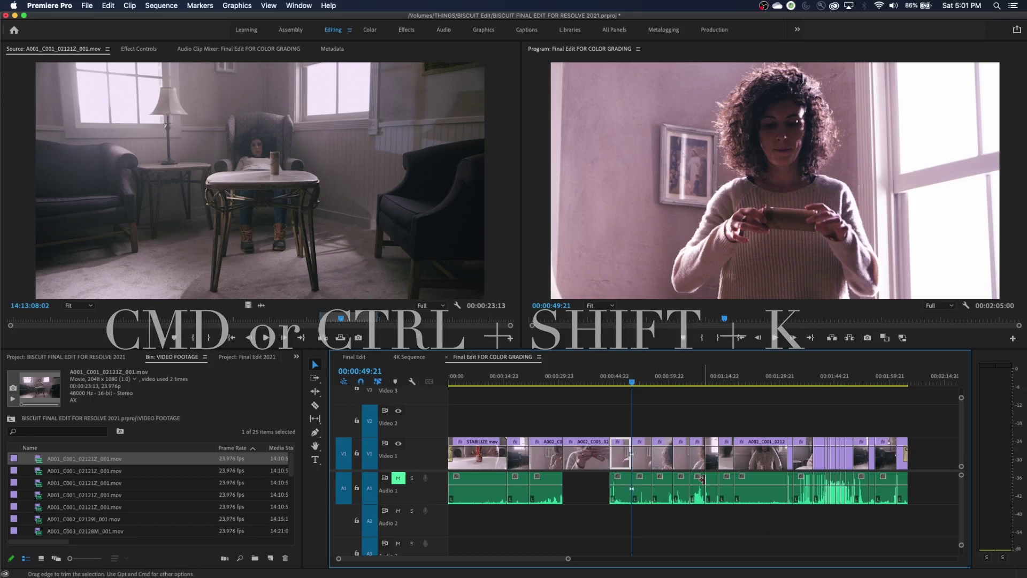
pyautogui.moveTo(634, 454); pyautogui.dragTo(628, 423)
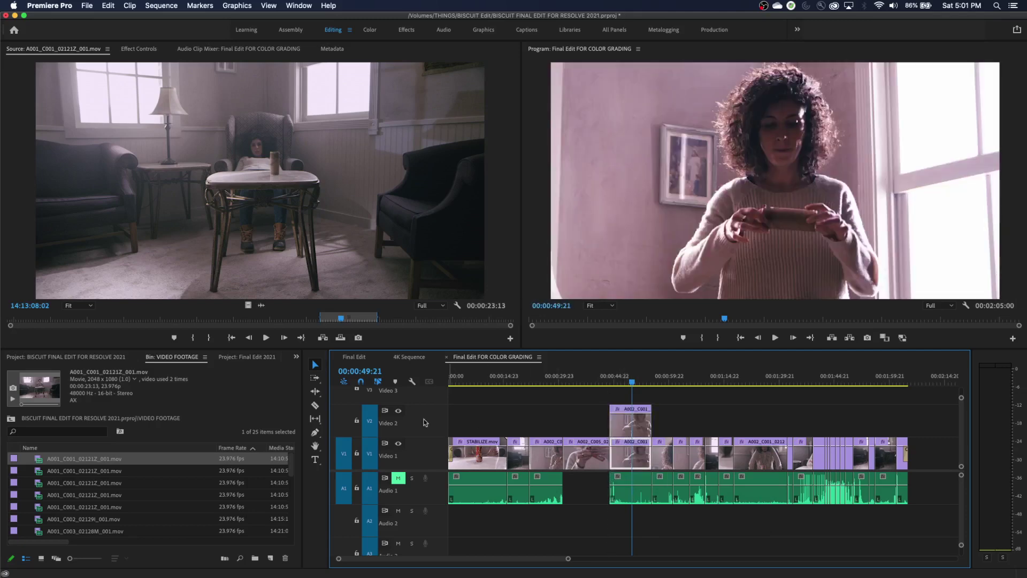
pyautogui.click(370, 421)
pyautogui.click(730, 426)
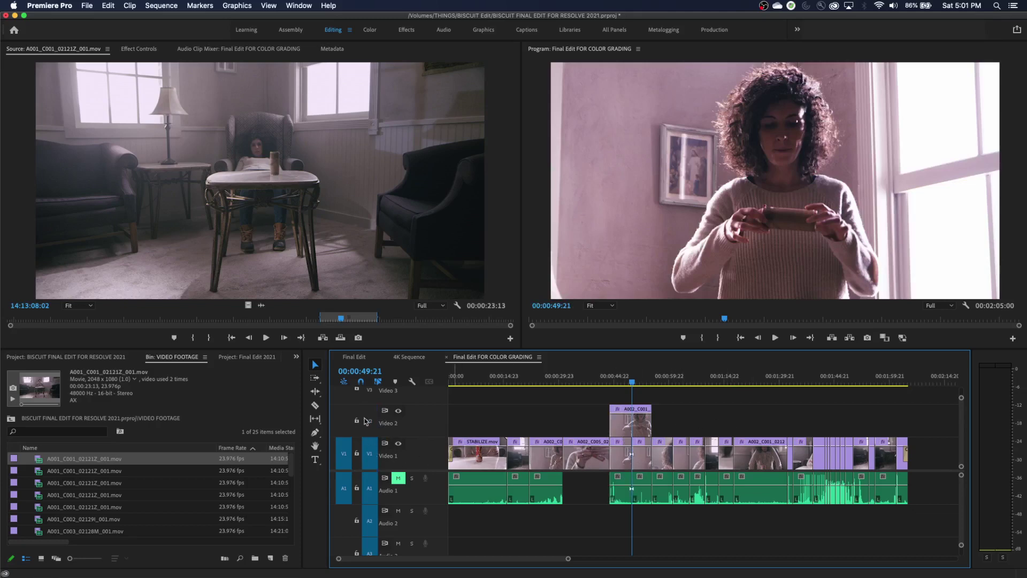
pyautogui.press('super+shift+k')
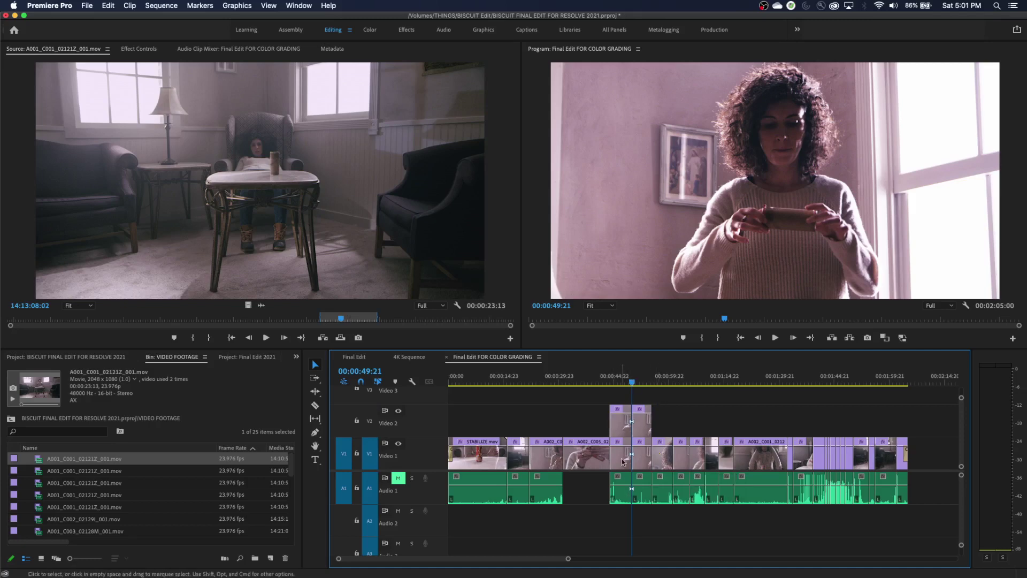
# Step: Lock and unlock Video 2, and undo the all-track edits and the clip copy on that track
pyautogui.click(357, 421)
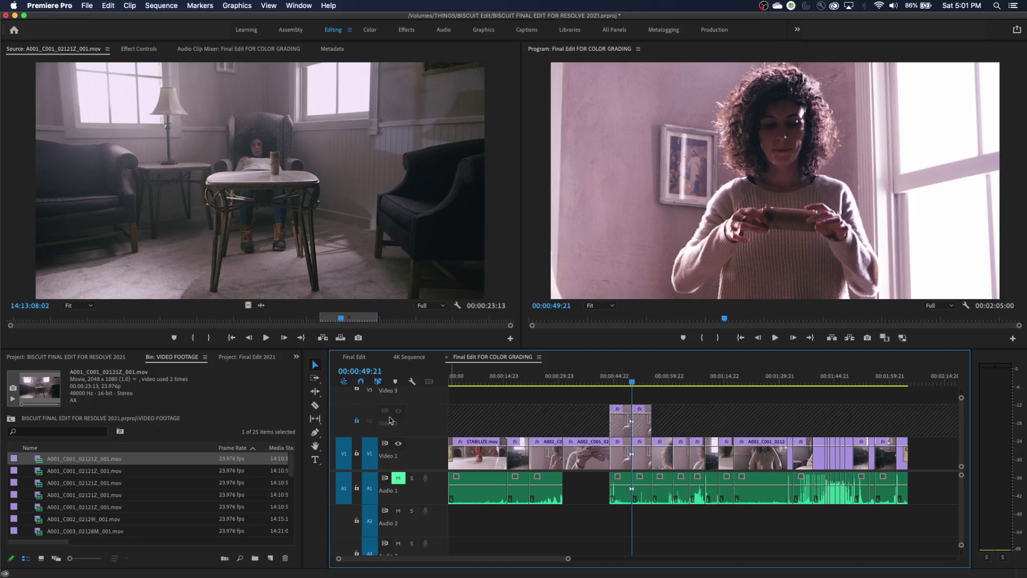
pyautogui.click(357, 420)
pyautogui.hotkey('ctrl', 'z')
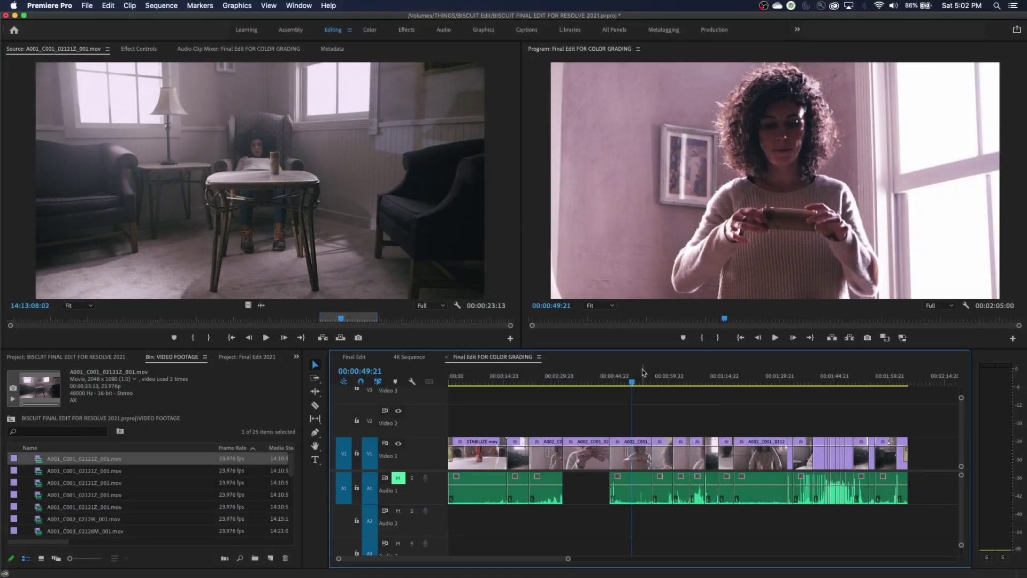
# Step: Examine the timeline around the playhead at closer zoom levels and return to the view of the whole sequence
pyautogui.press('\\')
pyautogui.press('=')
pyautogui.press('=')
pyautogui.press('=')
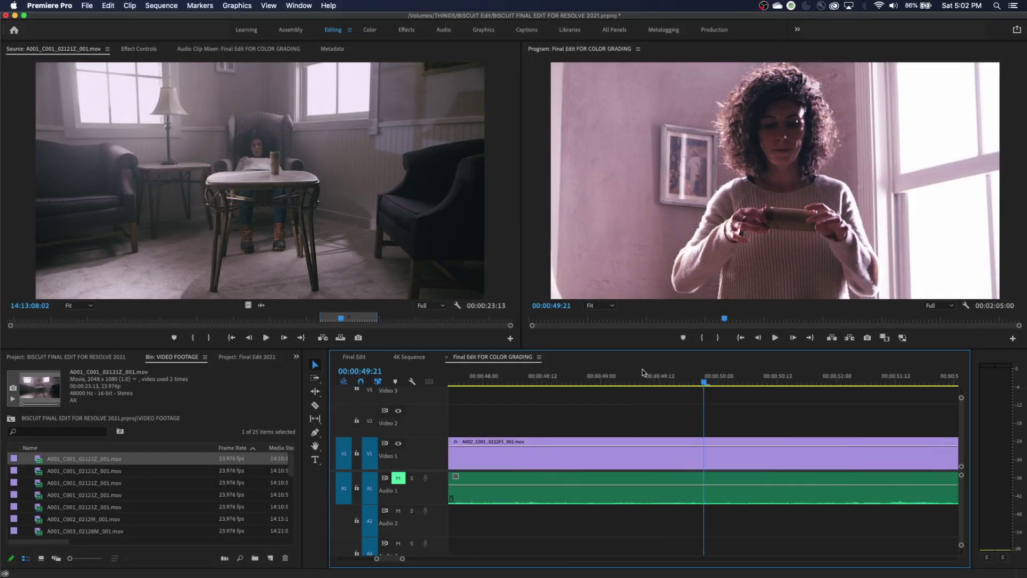
pyautogui.press('-')
pyautogui.press('-')
pyautogui.press('-')
pyautogui.press('-')
pyautogui.press('-')
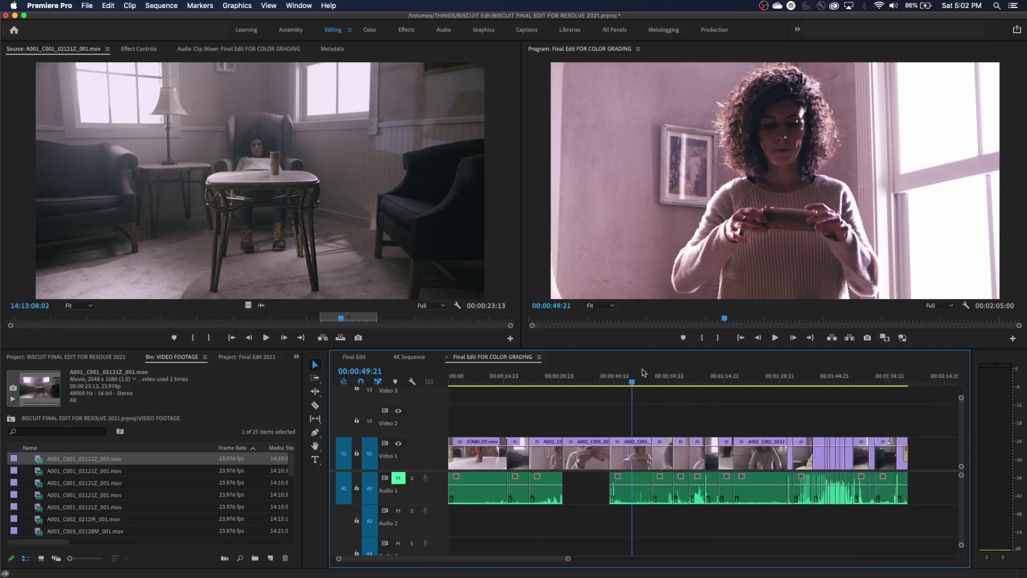
pyautogui.press('=')
pyautogui.press('=')
pyautogui.press('=')
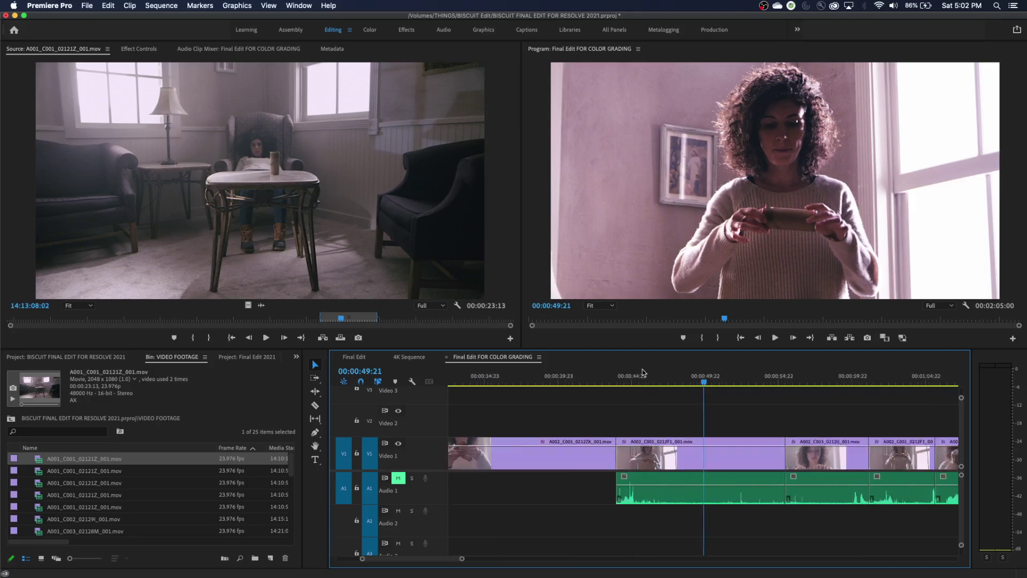
pyautogui.press('-')
pyautogui.press('-')
pyautogui.press('-')
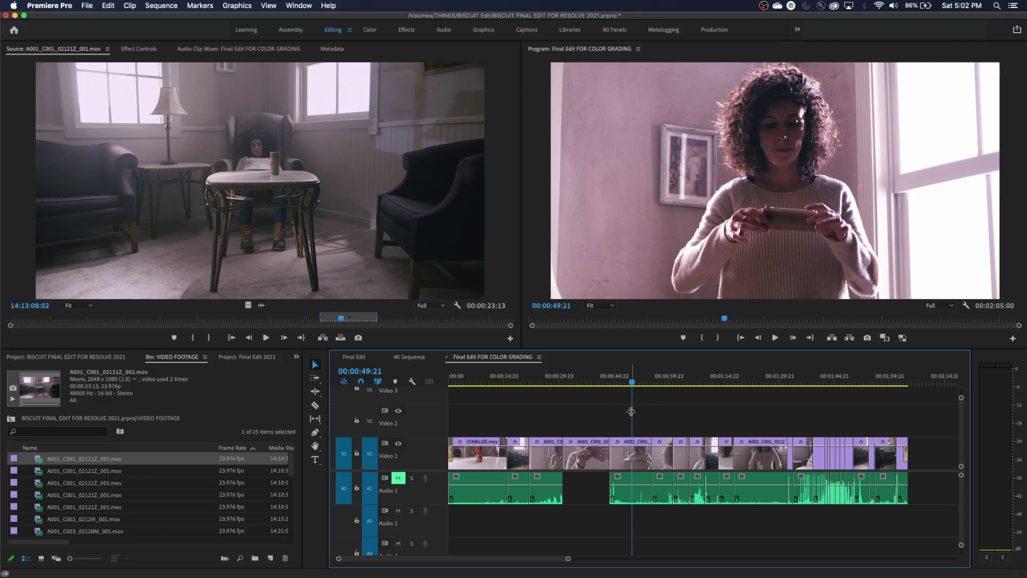
# Step: Move the playhead back through the edit points to 00:00:31:06, and return to that edit from 00:00:36:06
pyautogui.press('cmd+s')
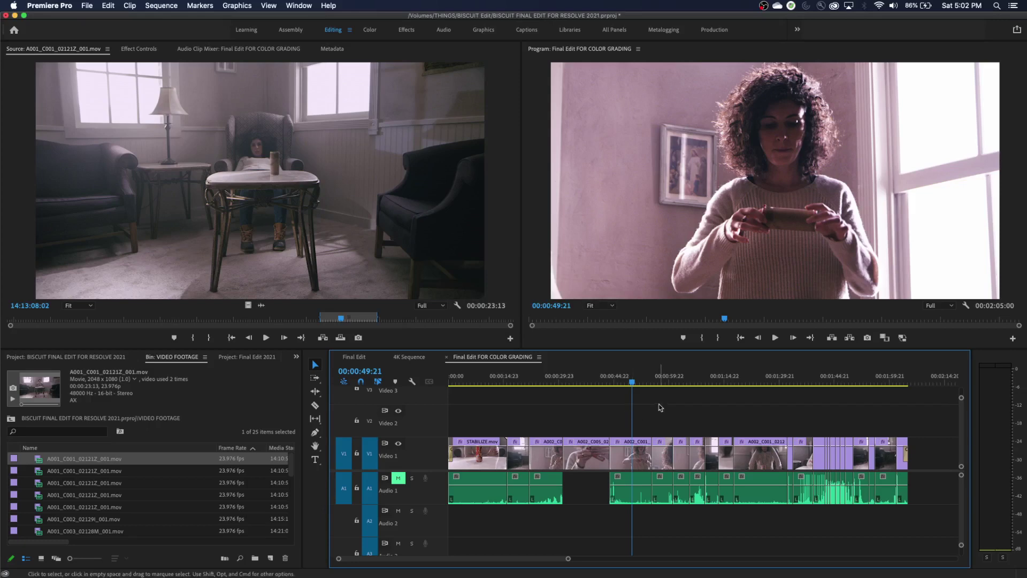
pyautogui.press('Up')
pyautogui.press('Up')
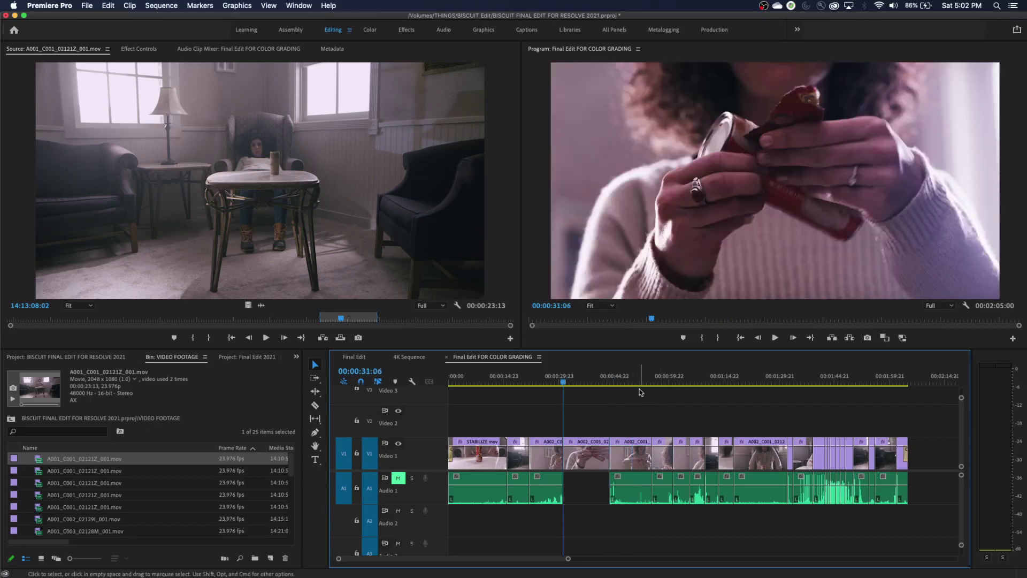
pyautogui.press('=')
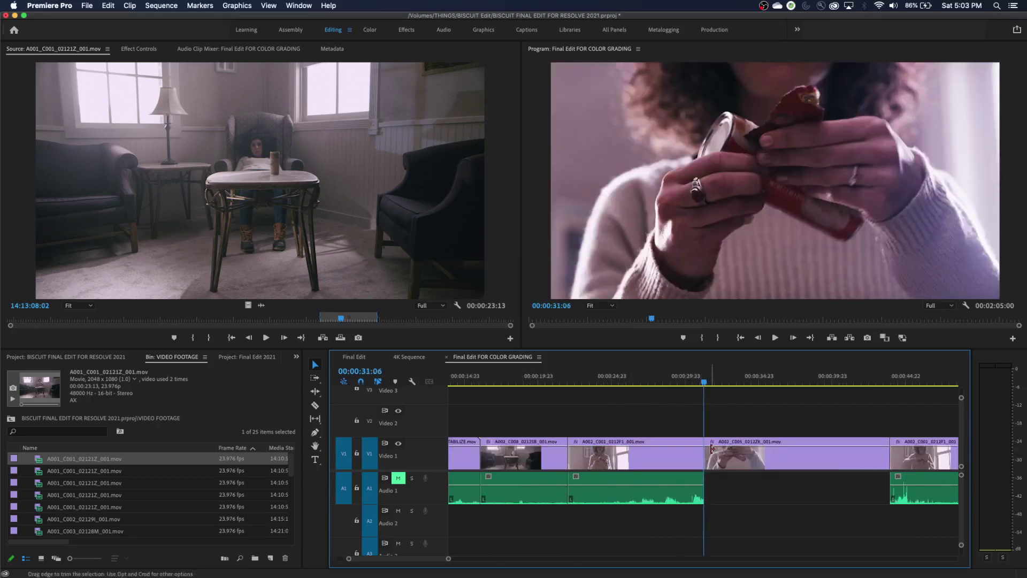
pyautogui.click(777, 383)
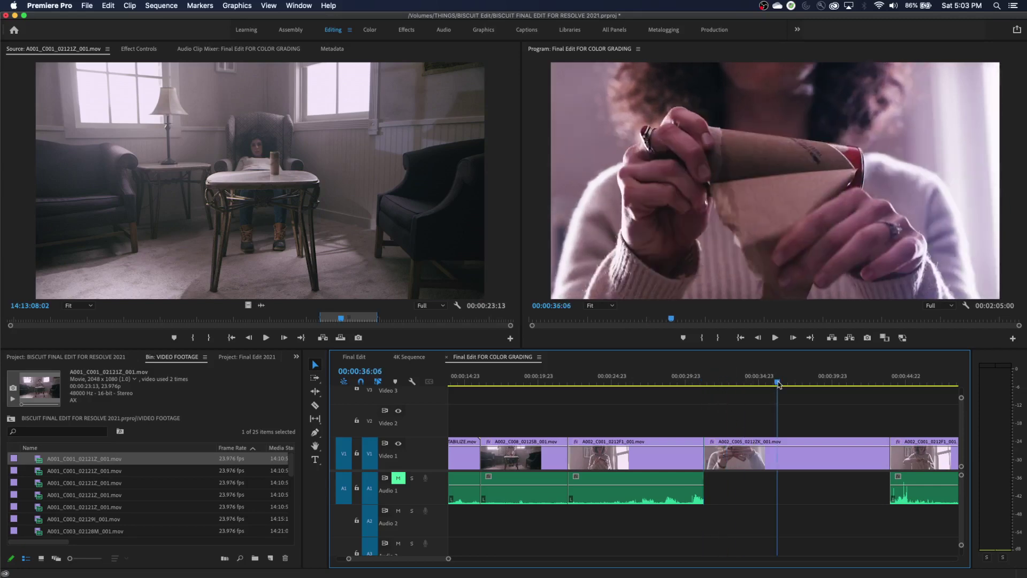
pyautogui.press('Up')
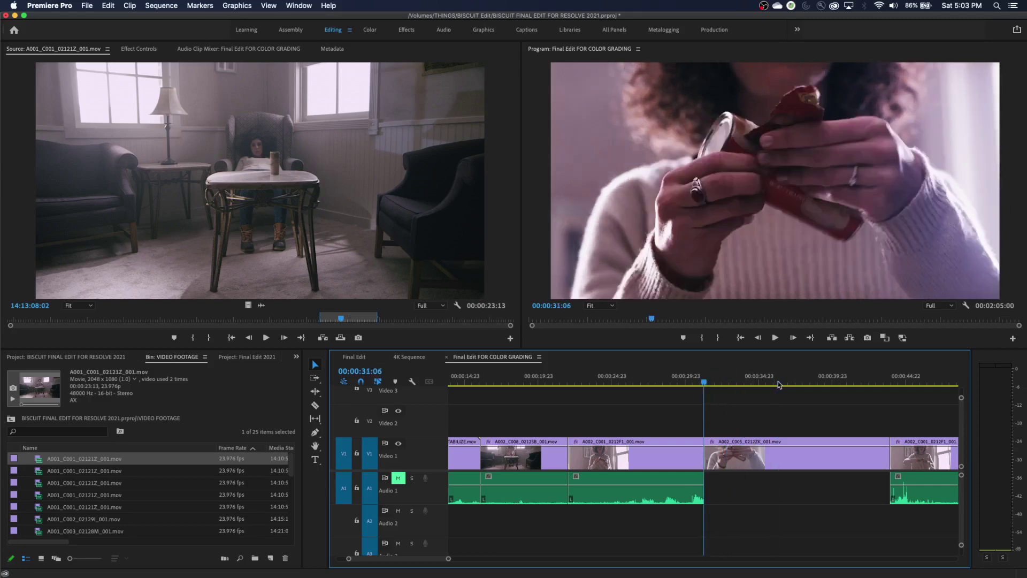
# Step: Select the clip starting at the playhead, step back one frame, and select the preceding clip with its audio instead
pyautogui.press('d')
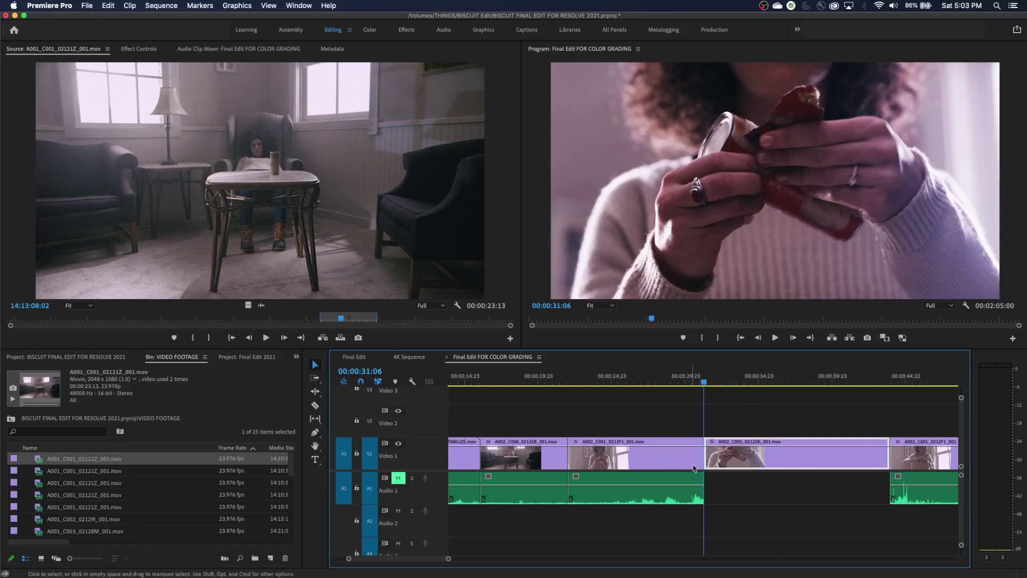
pyautogui.press('Left')
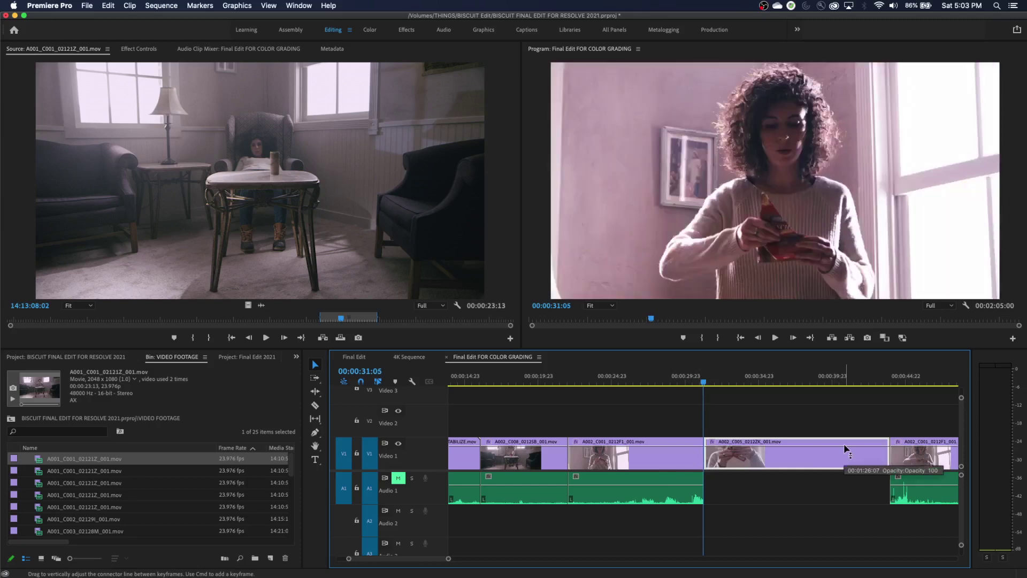
pyautogui.press('d')
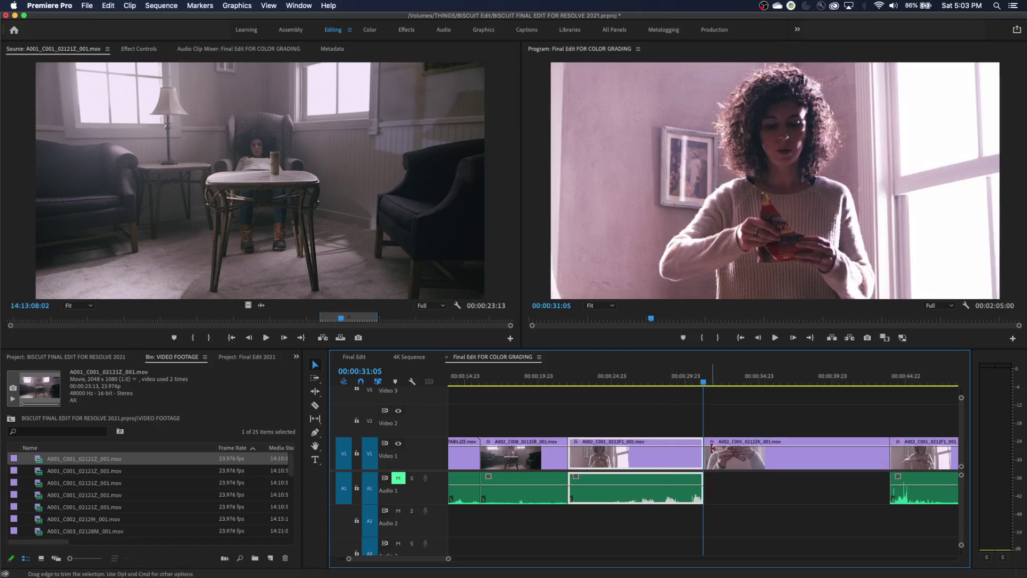
# Step: Select the clip starting at the 00:00:16:02 edit point, delete it leaving a gap, and undo the deletion
pyautogui.press('Up')
pyautogui.press('Up')
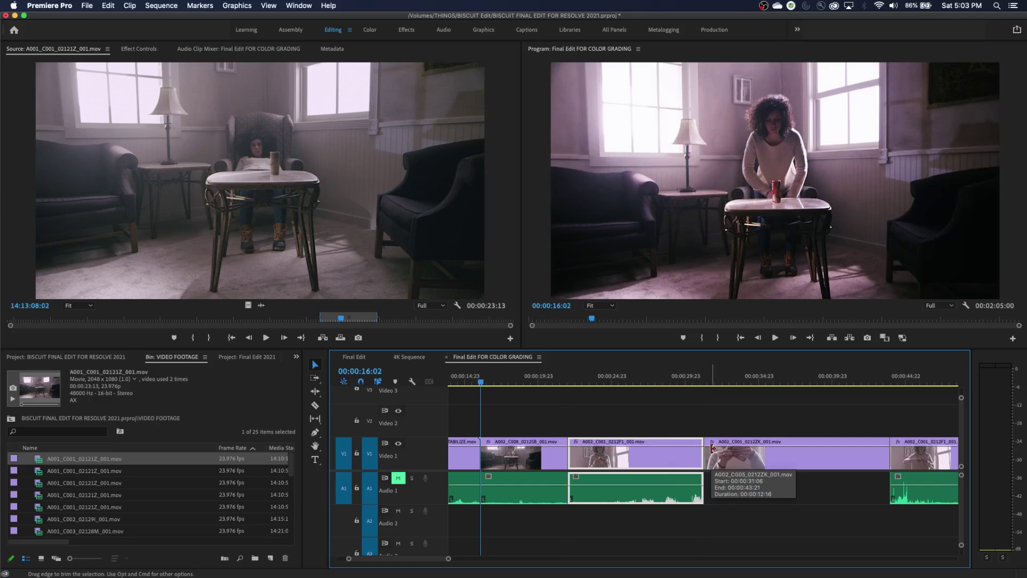
pyautogui.press('d')
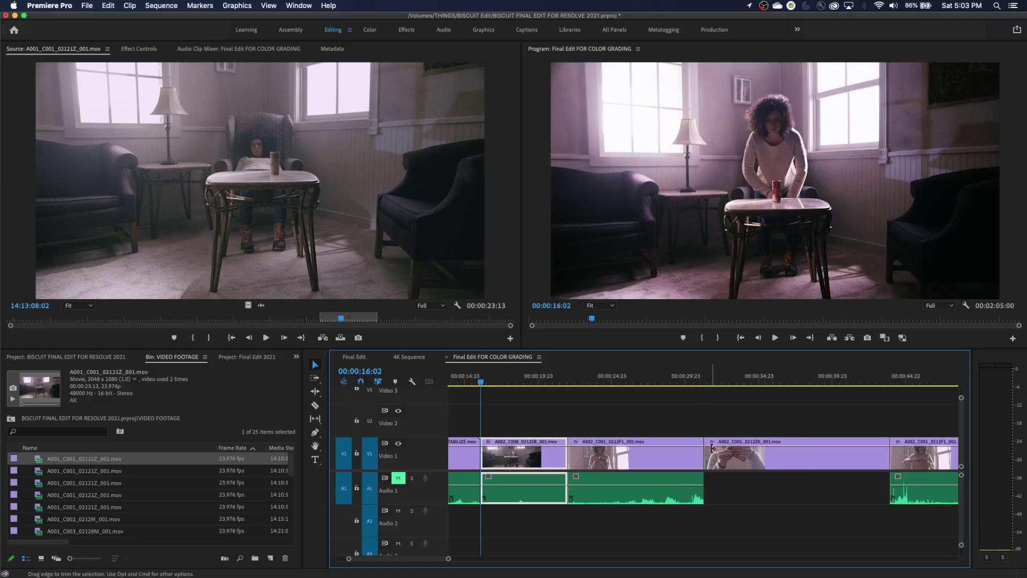
pyautogui.press('Delete')
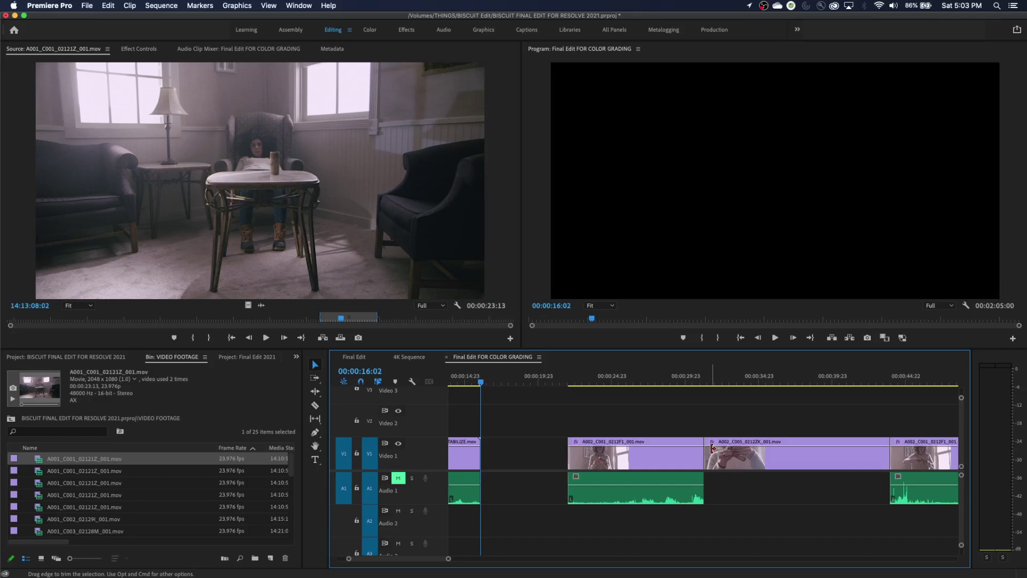
pyautogui.press('super+z')
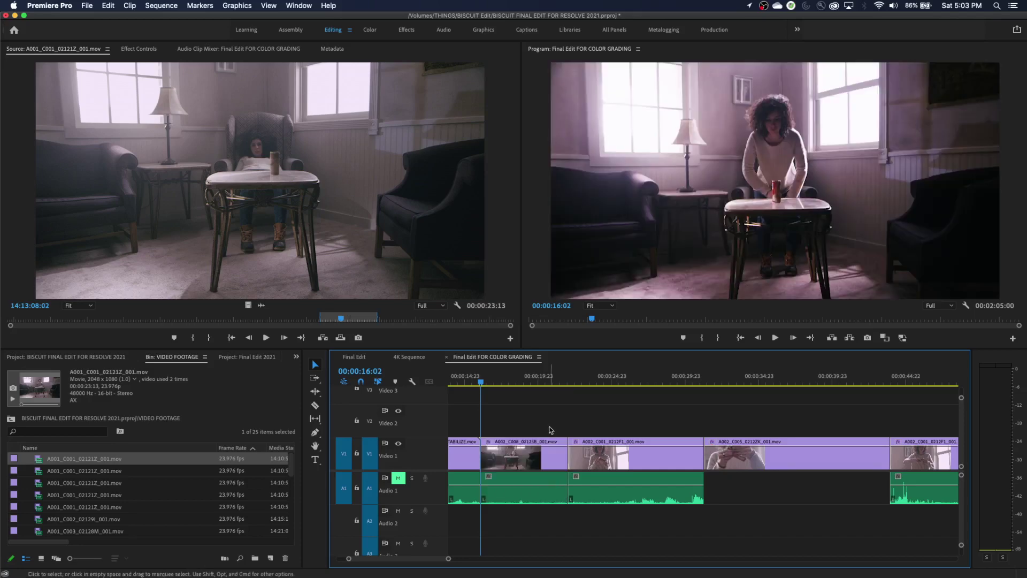
# Step: Delete the A002_C008 clip at 00:00:16:02, close the gap it leaves, and undo both deletions
pyautogui.click(502, 441)
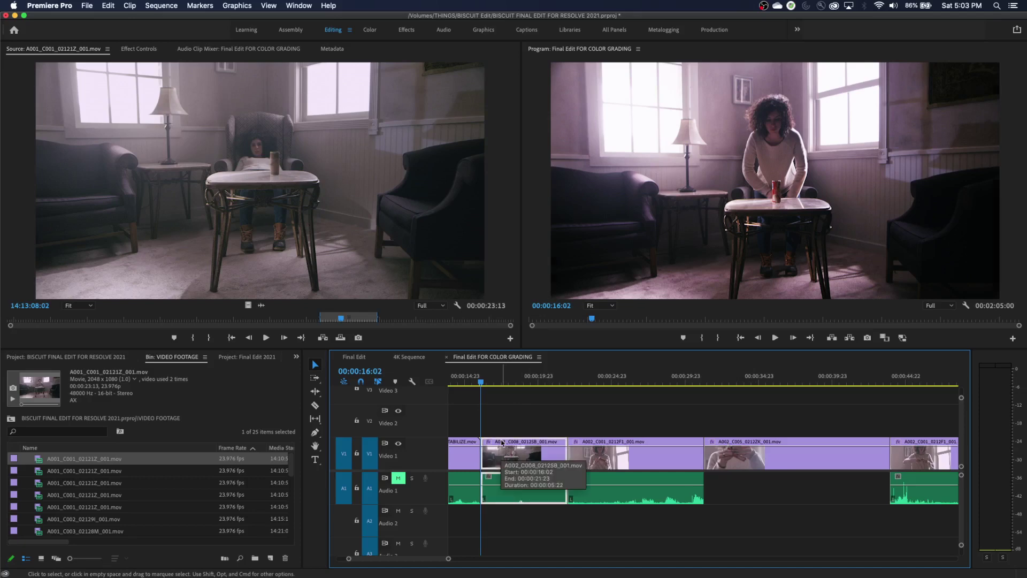
pyautogui.press('Delete')
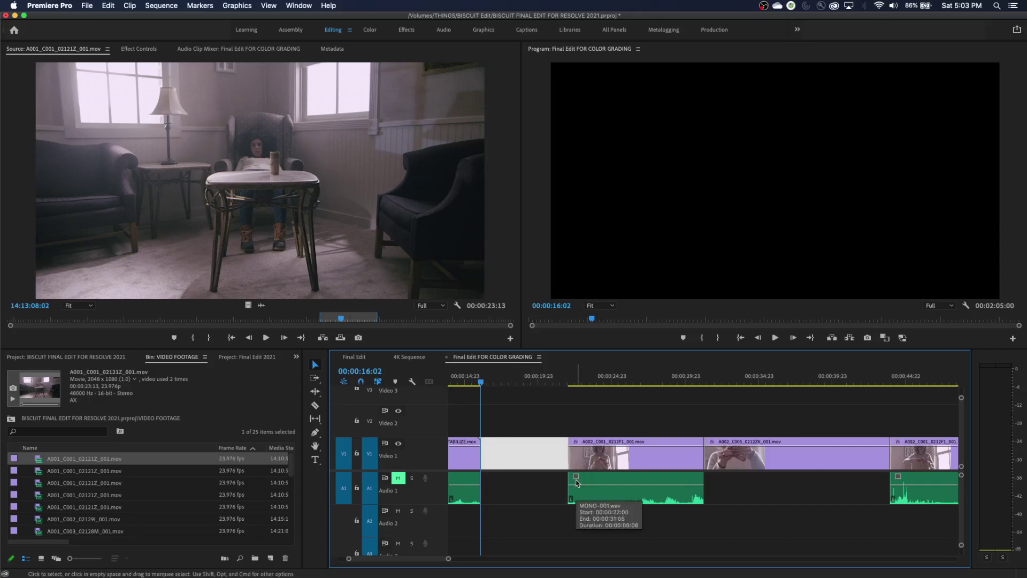
pyautogui.press('BackSpace')
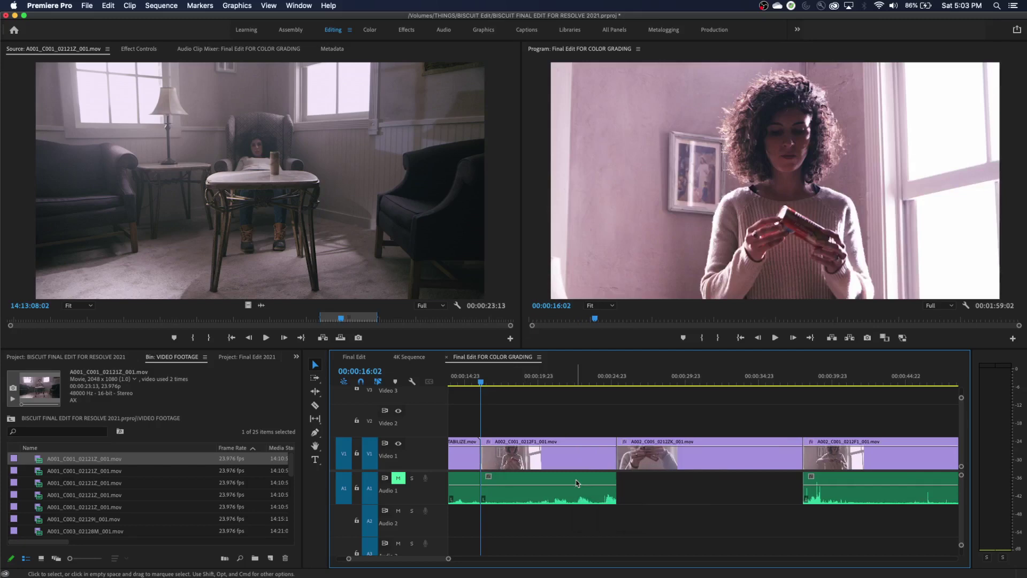
pyautogui.press('super+z')
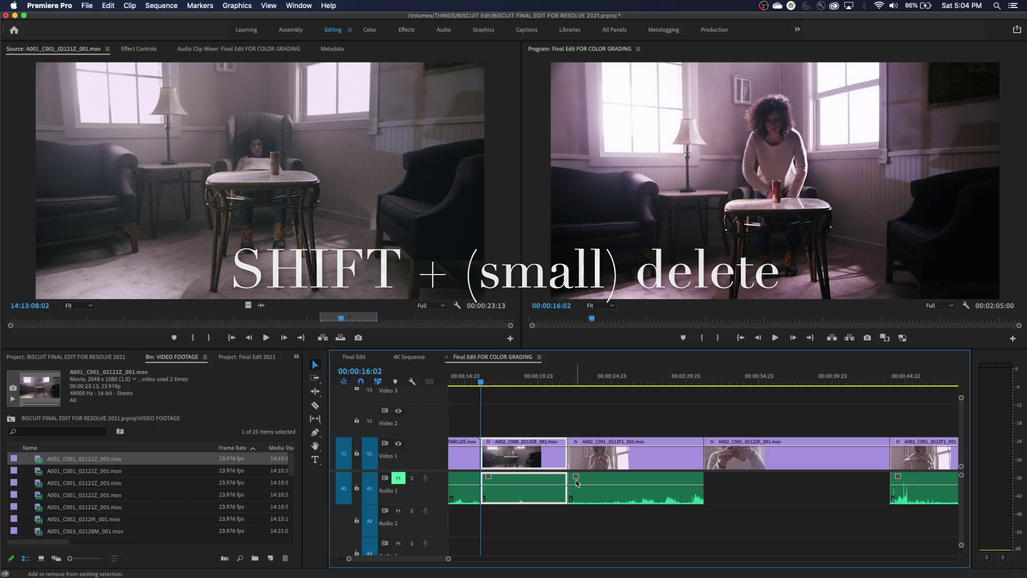
# Step: Ripple delete the A002_C008 clip and undo it twice, and remove the clip once more leaving a gap
pyautogui.hotkey('shift', 'BackSpace')
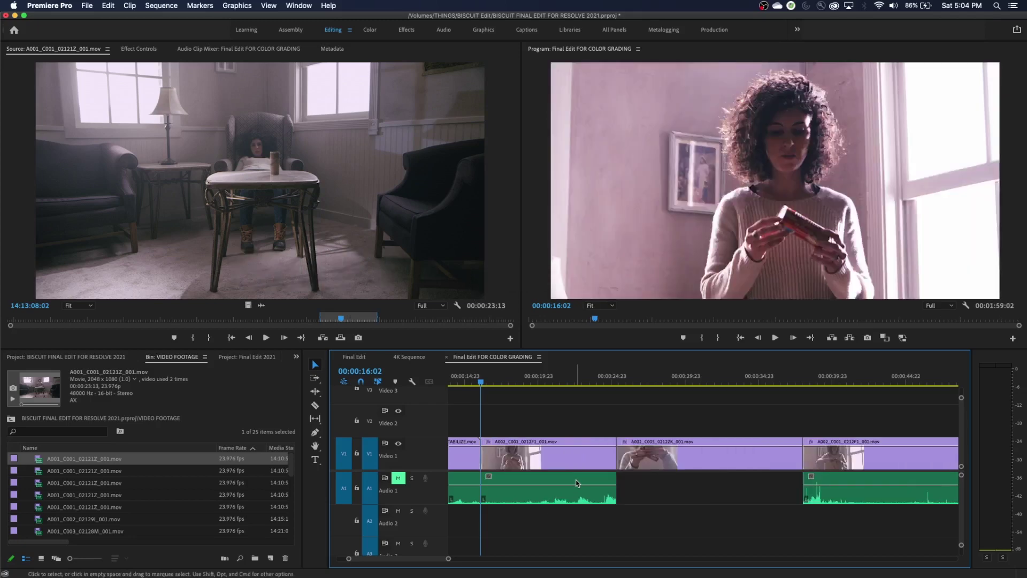
pyautogui.press('super+z')
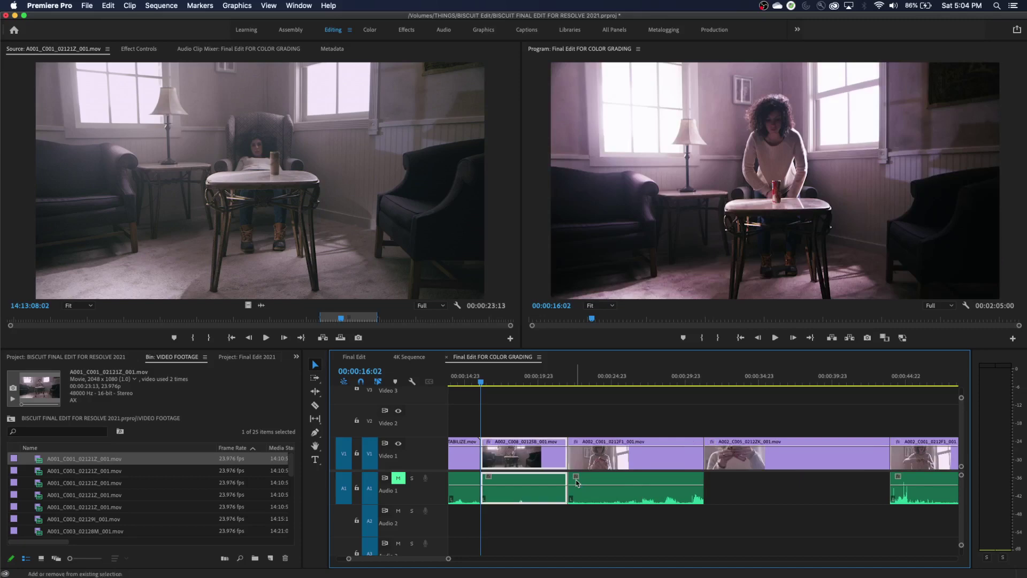
pyautogui.hotkey('shift', 'BackSpace')
pyautogui.press('super+z')
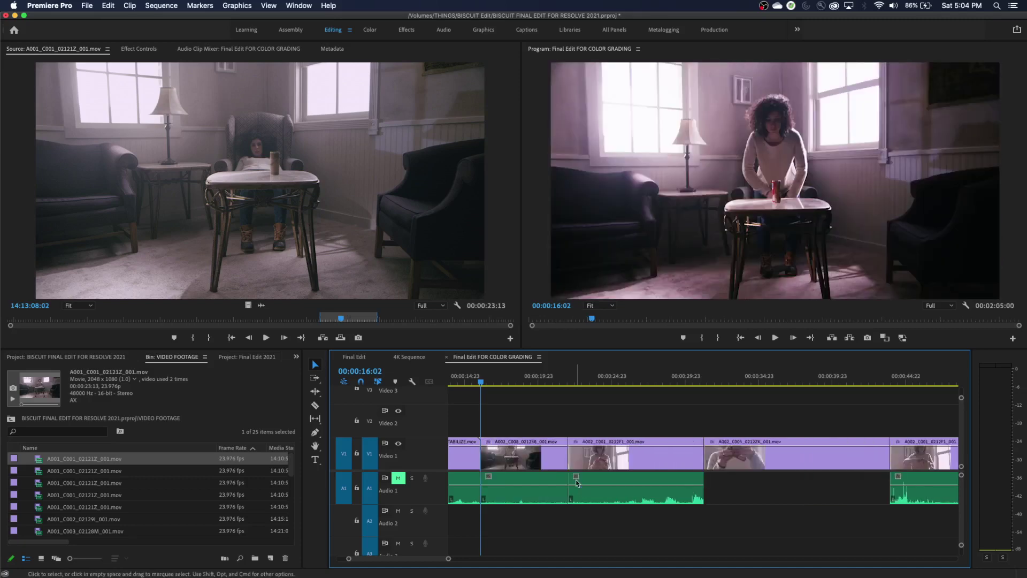
pyautogui.press('BackSpace')
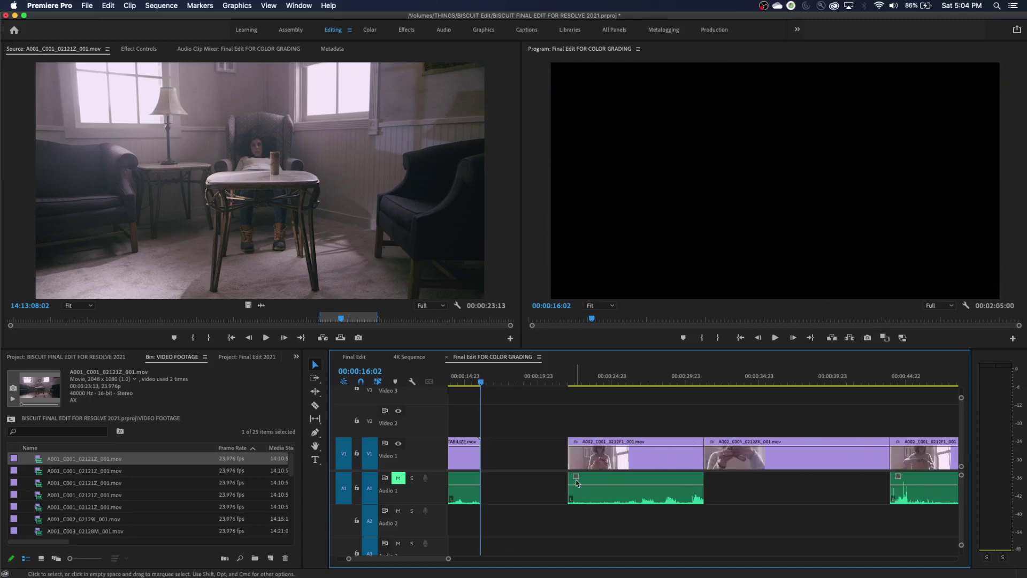
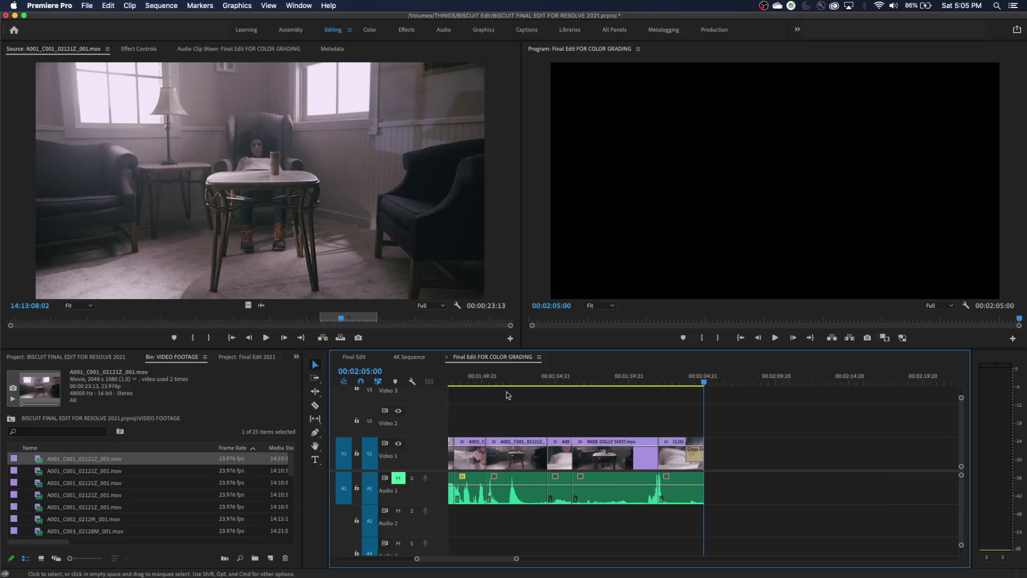
# Step: Paste the A002_C008 clip at the end of the sequence at 00:02:05:00, and return to the sequence start
pyautogui.press('super+v')
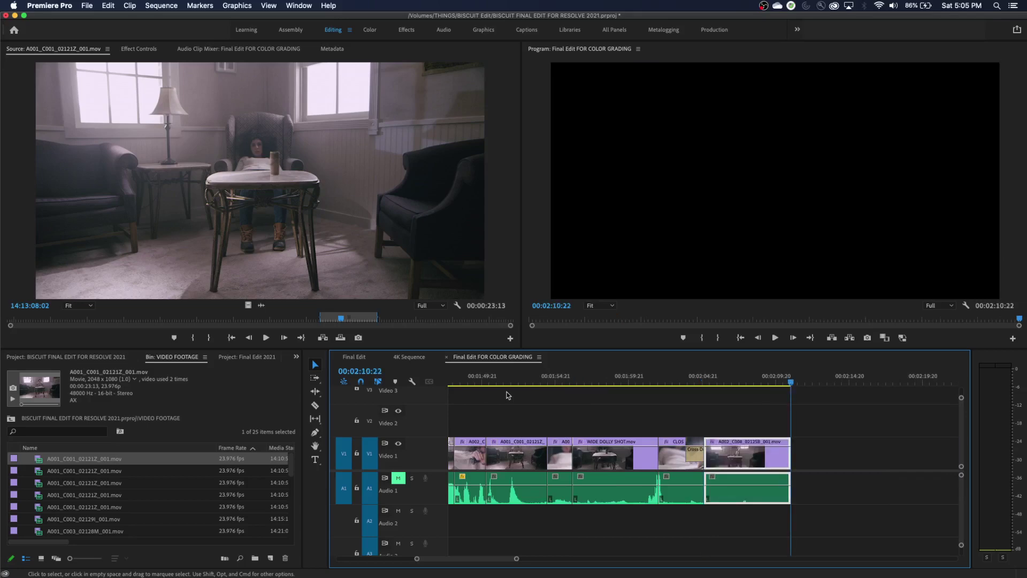
pyautogui.press('Home')
pyautogui.press('space')
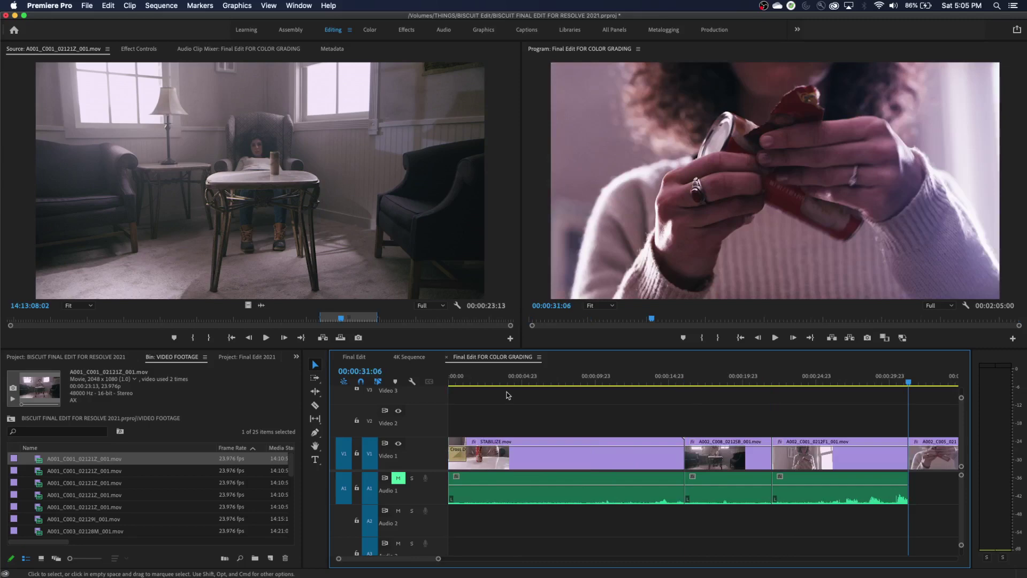
# Step: Cut the A002_C001 clip starting at 00:00:22:00 with its audio, and close the gap it leaves
pyautogui.press('Up')
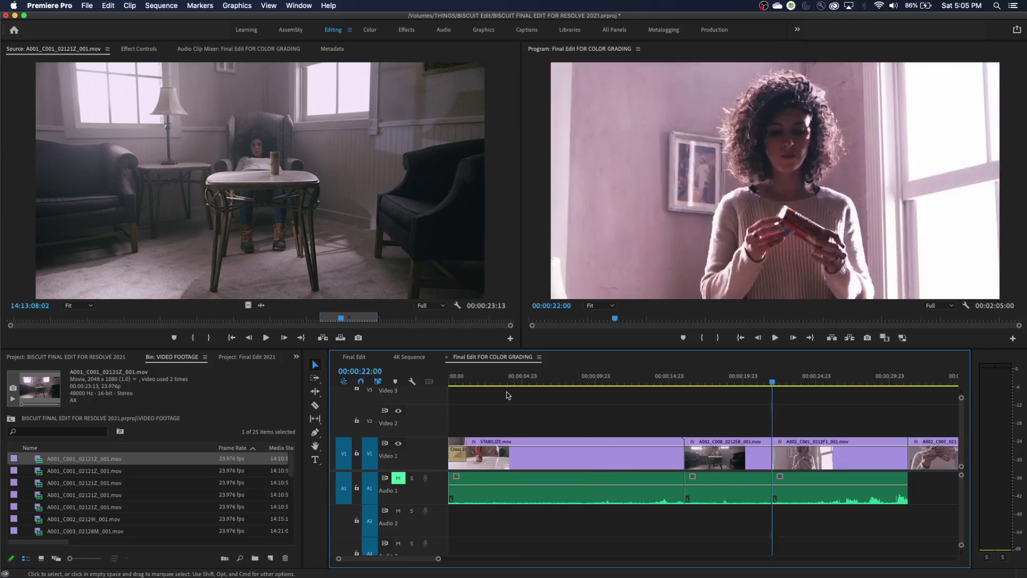
pyautogui.press('d')
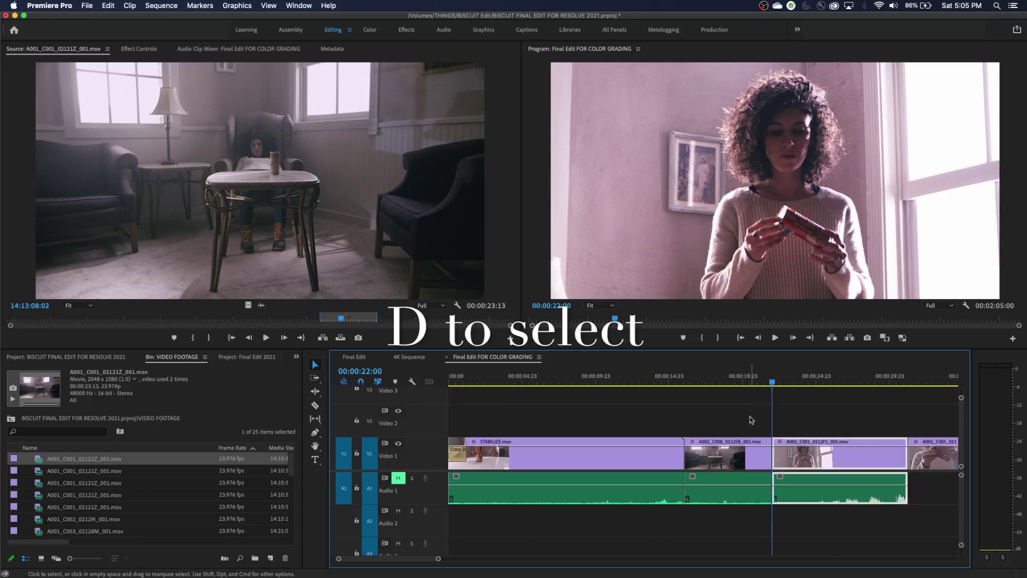
pyautogui.press('super+x')
pyautogui.press('d')
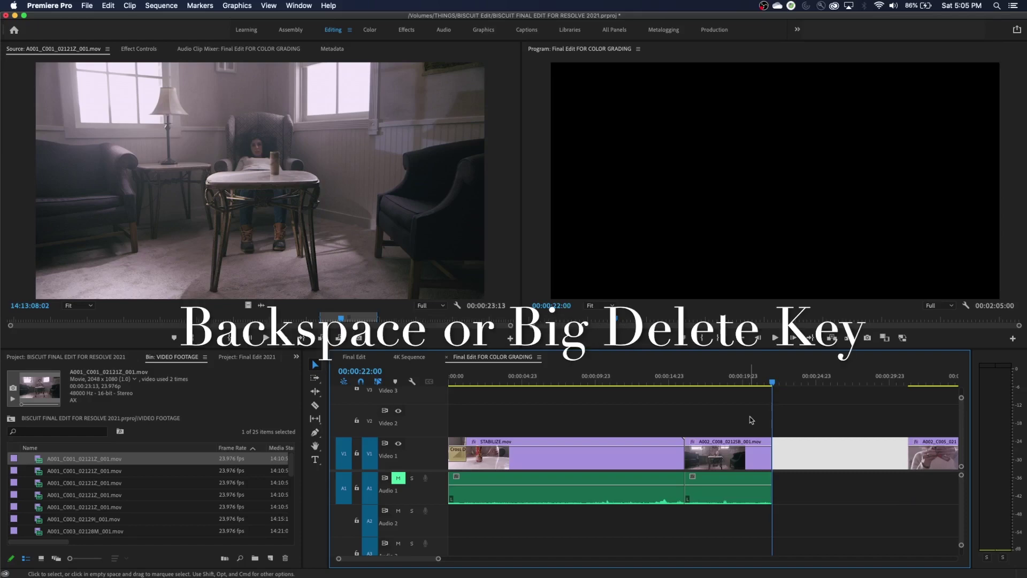
pyautogui.press('BackSpace')
# Step: Paste the cut clip over the existing footage at the 00:00:46:04 edit point, and undo the paste
pyautogui.press('-')
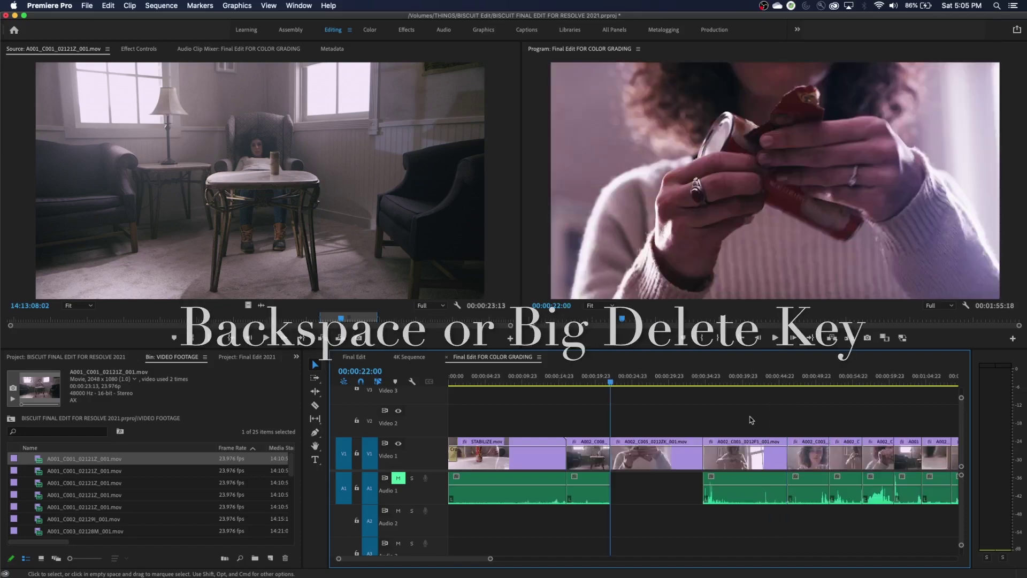
pyautogui.press('Down')
pyautogui.press('Down')
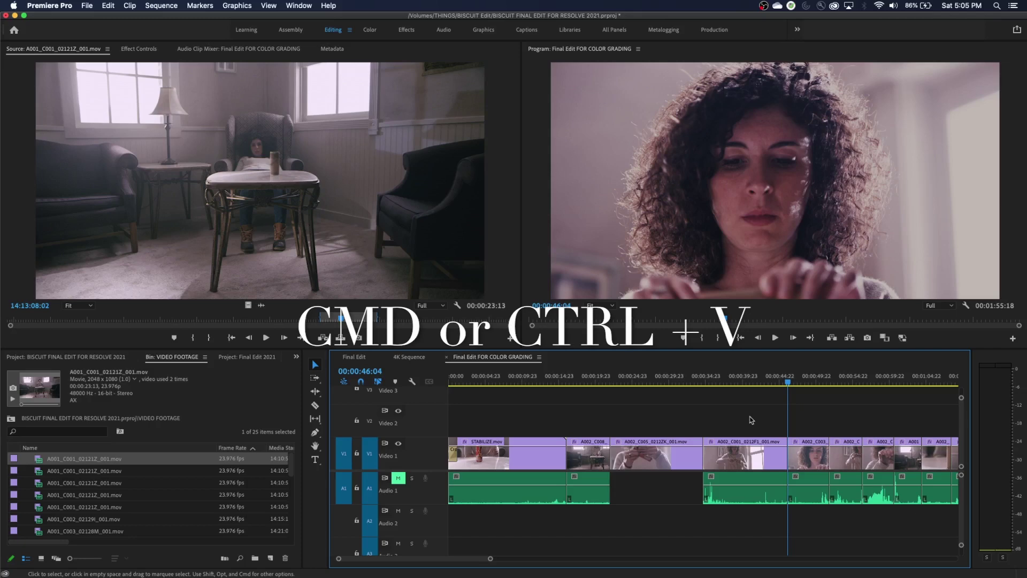
pyautogui.press('super+v')
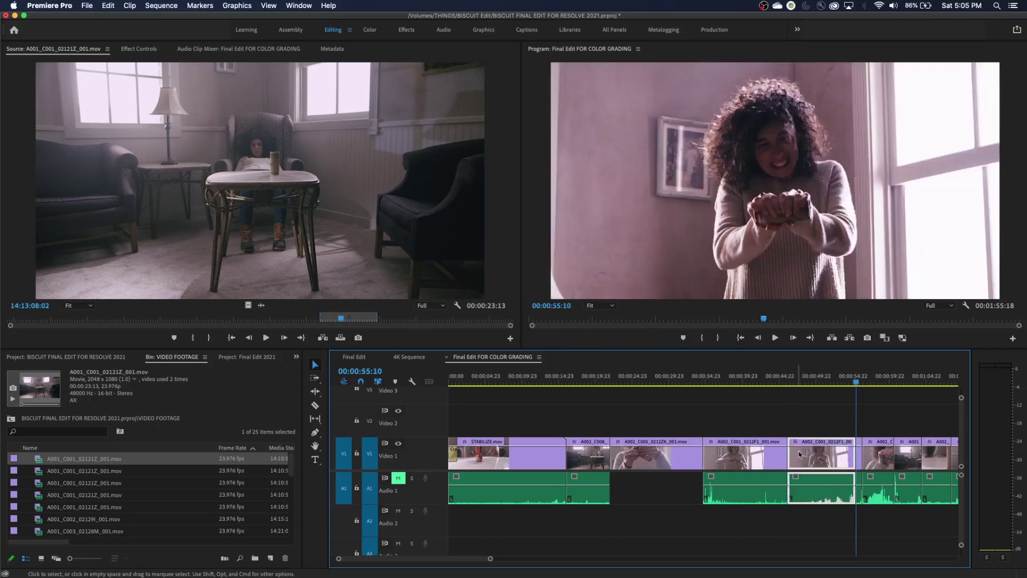
pyautogui.press('super+z')
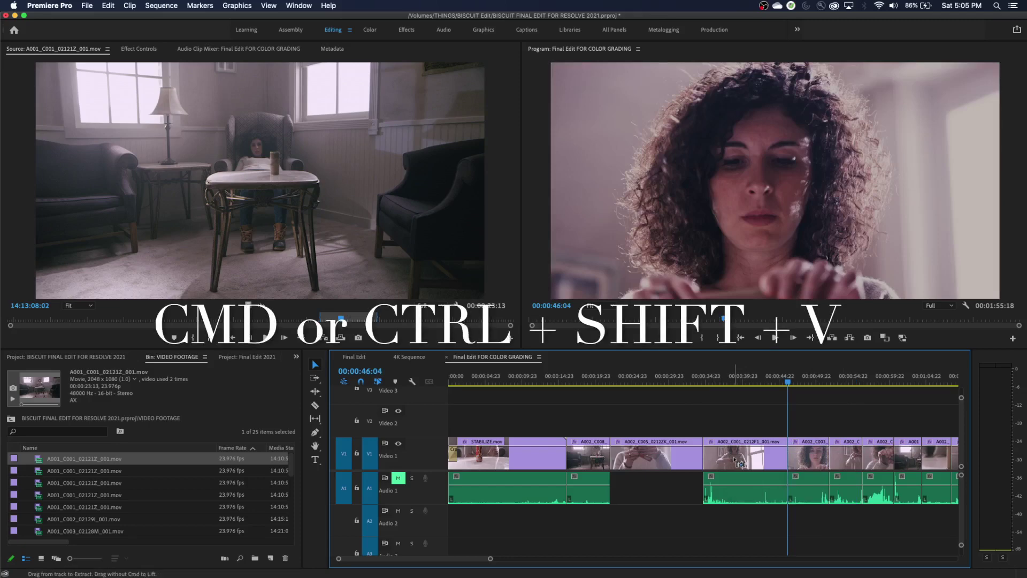
# Step: Paste-insert the cut clip at 00:00:46:04 so the following clips shift along, and undo the insertion
pyautogui.press('super+shift+v')
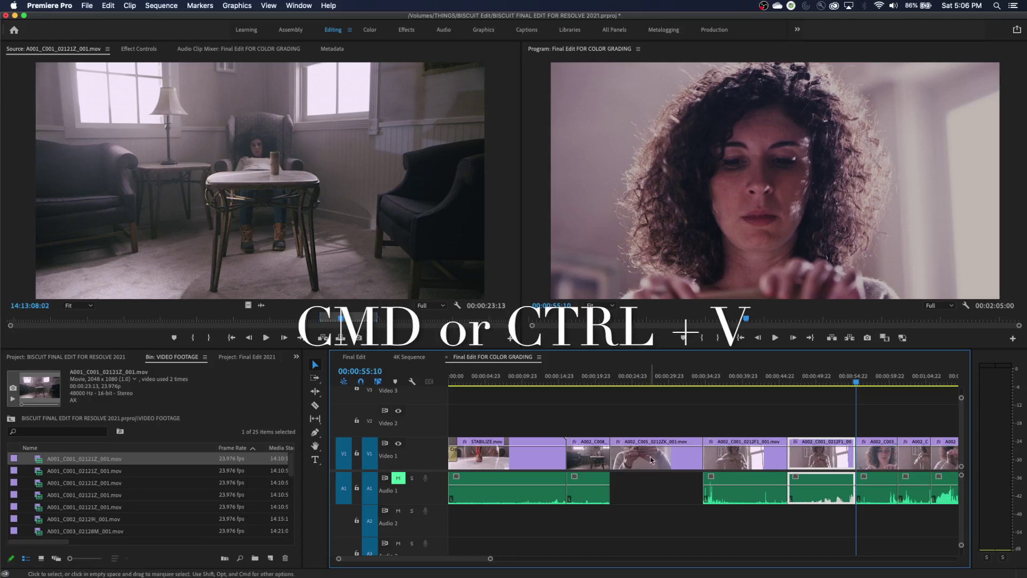
pyautogui.press('super+v')
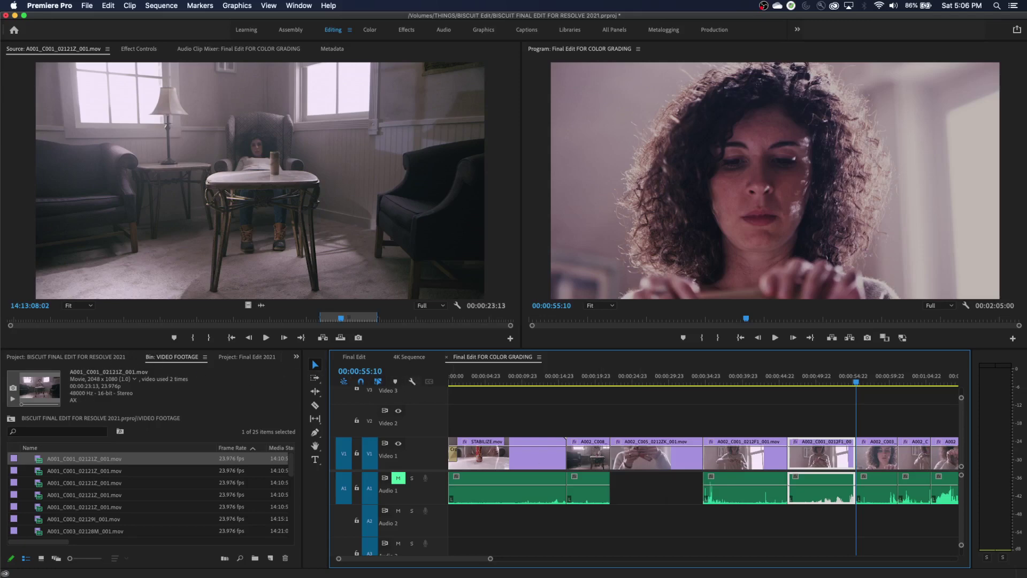
pyautogui.press('super+z')
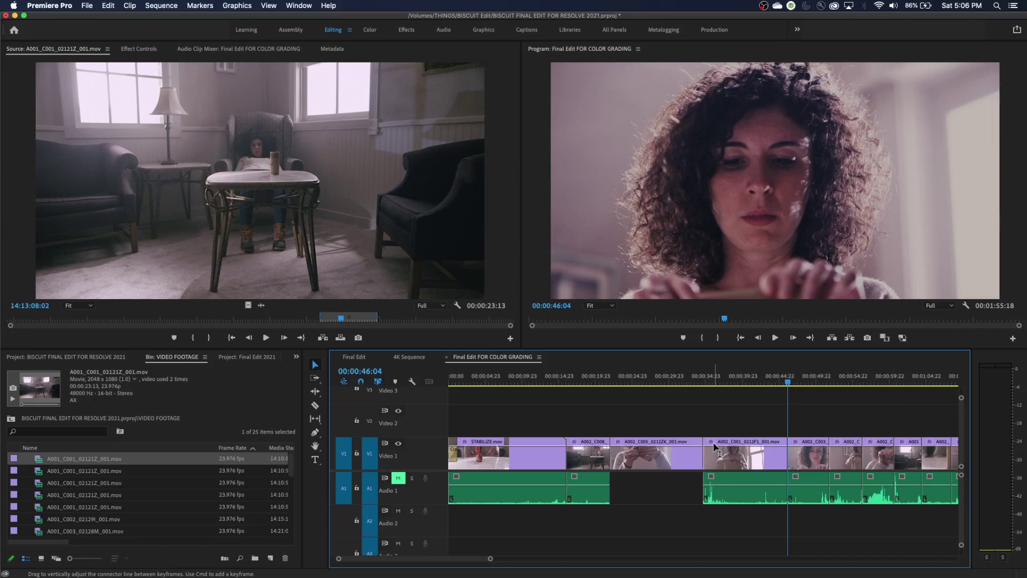
# Step: Place the playhead at 00:00:39:16 and step forward frame by frame to 00:00:39:20
pyautogui.click(740, 376)
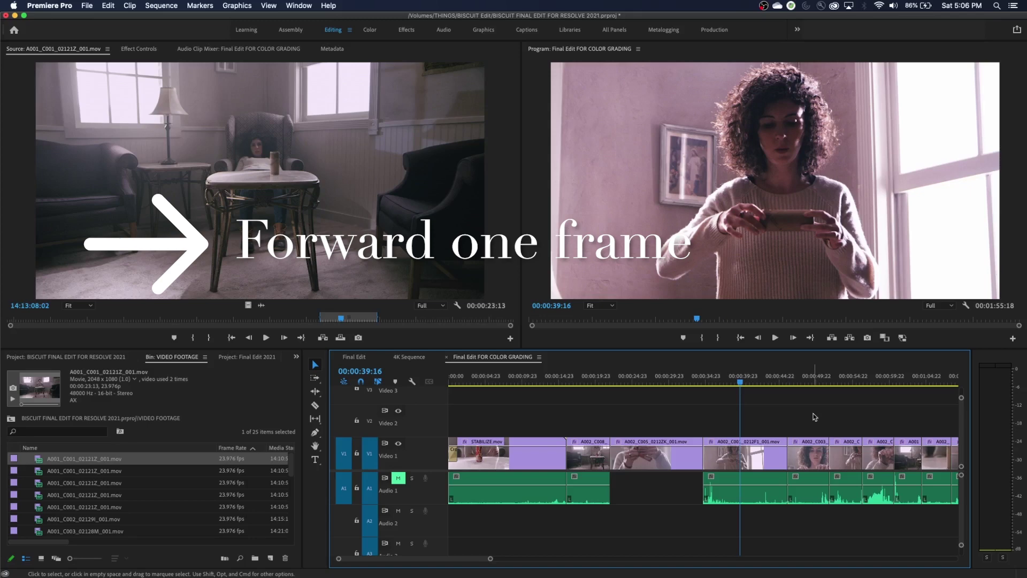
pyautogui.press('Right')
pyautogui.press('Right')
pyautogui.press('Right')
pyautogui.press('Right')
pyautogui.press('Right')
pyautogui.press('Right')
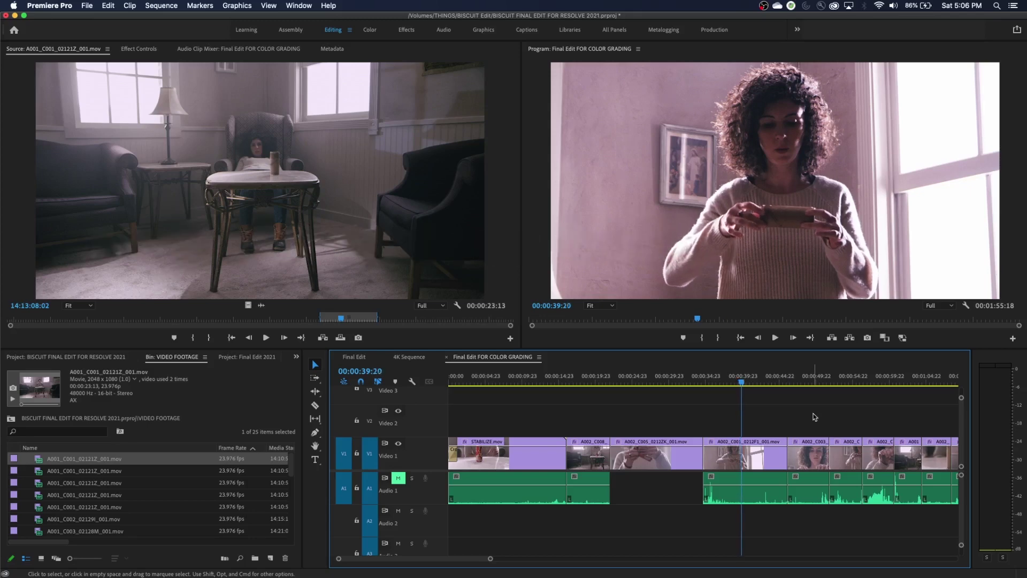
# Step: Step the playhead forward frame by frame to 00:00:40:00, and back frame by frame to 00:00:39:11
pyautogui.press('Right')
pyautogui.press('Right')
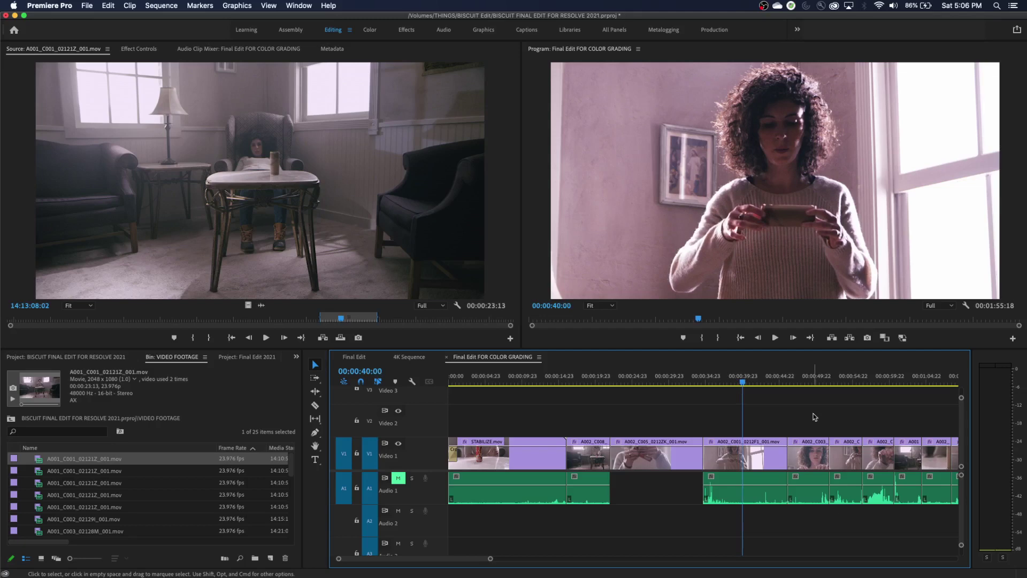
pyautogui.press('Left')
pyautogui.press('Left')
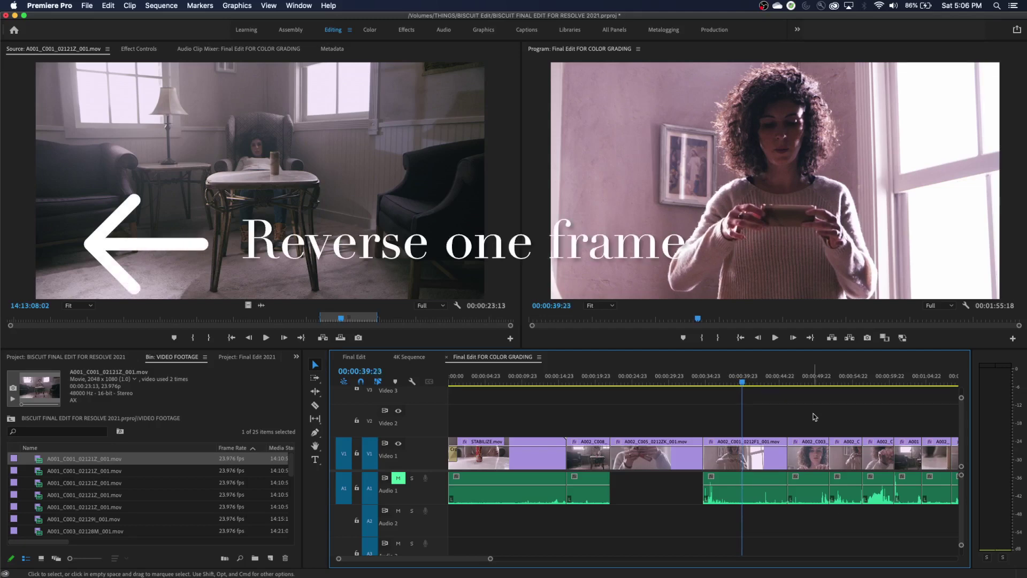
pyautogui.press('Left')
pyautogui.press('Left')
pyautogui.press('Left')
pyautogui.press('Left')
pyautogui.press('Left')
pyautogui.press('Left')
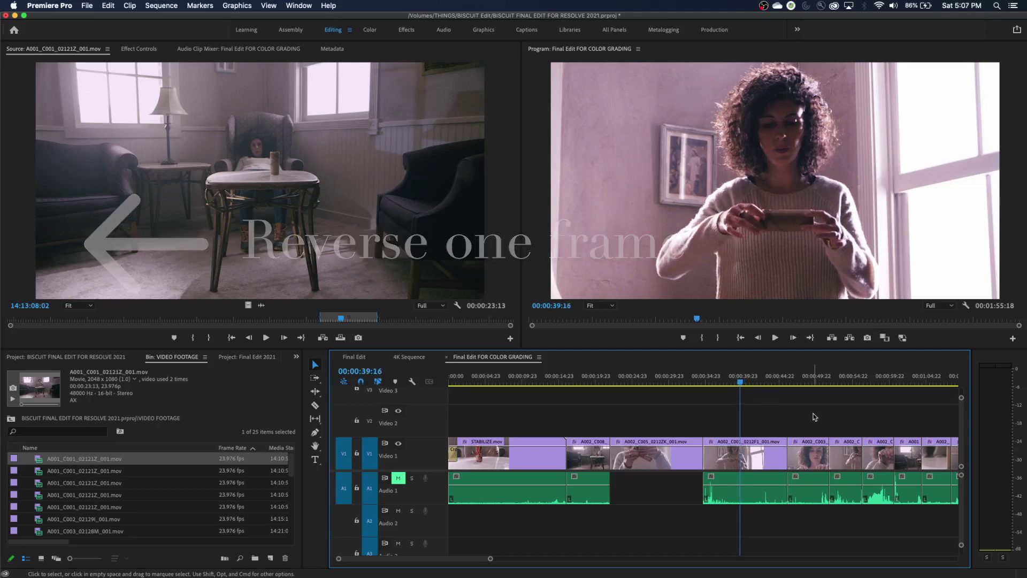
pyautogui.press('Left')
pyautogui.press('Left')
pyautogui.press('Left')
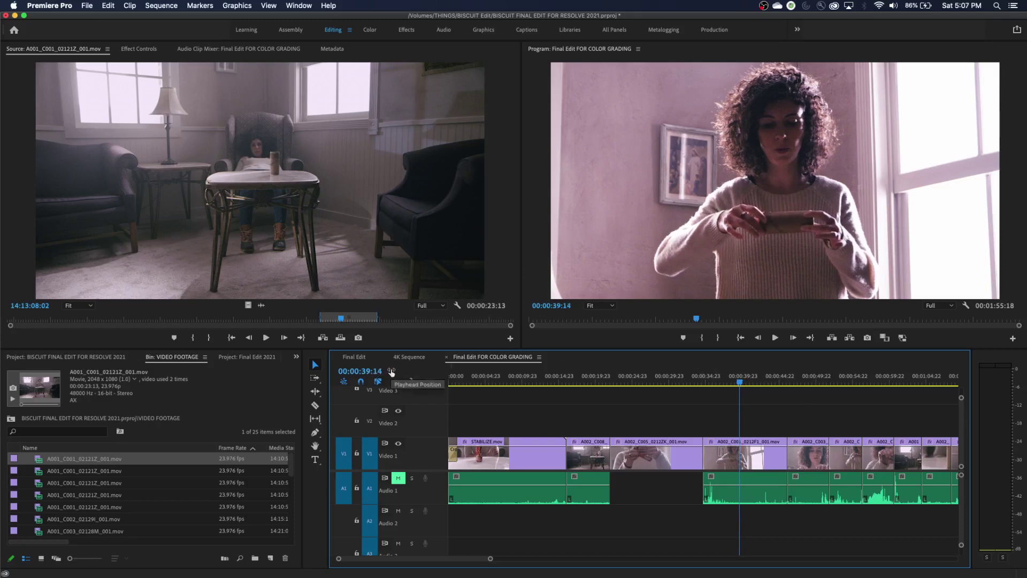
pyautogui.press('Left')
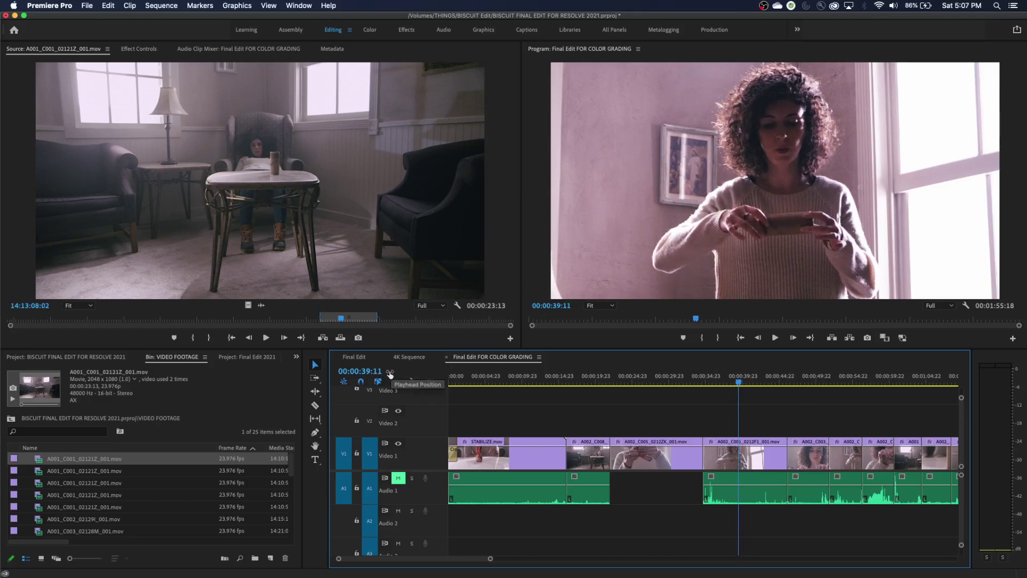
# Step: Step the playhead forward one frame at a time to 00:00:39:18
pyautogui.press('Right')
pyautogui.press('Right')
pyautogui.press('Right')
pyautogui.press('Right')
pyautogui.press('Right')
pyautogui.press('Right')
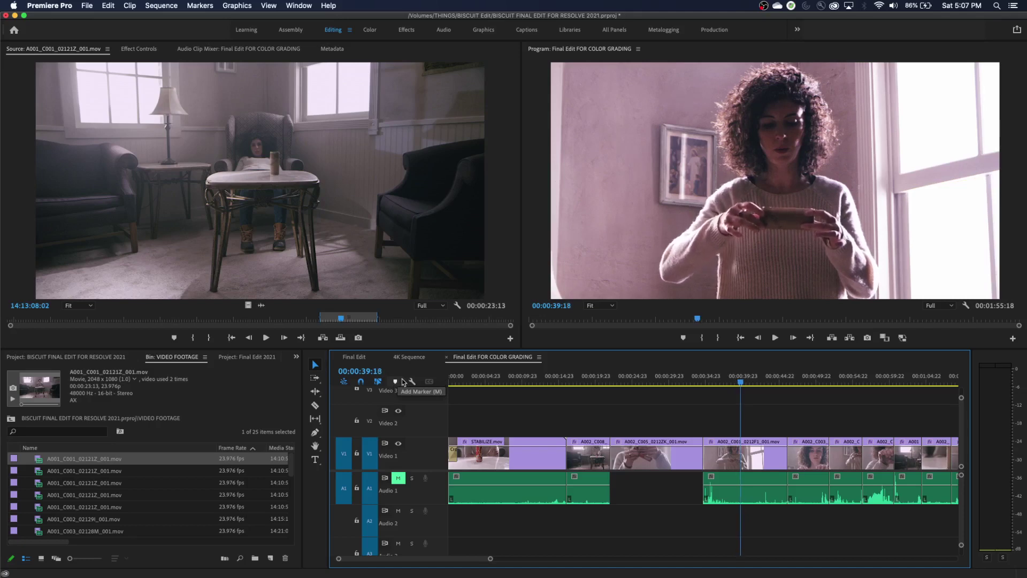
# Step: Advance the playhead from 00:00:39:18 in five-frame jumps to 00:00:40:04
pyautogui.hotkey('shift', 'Right')
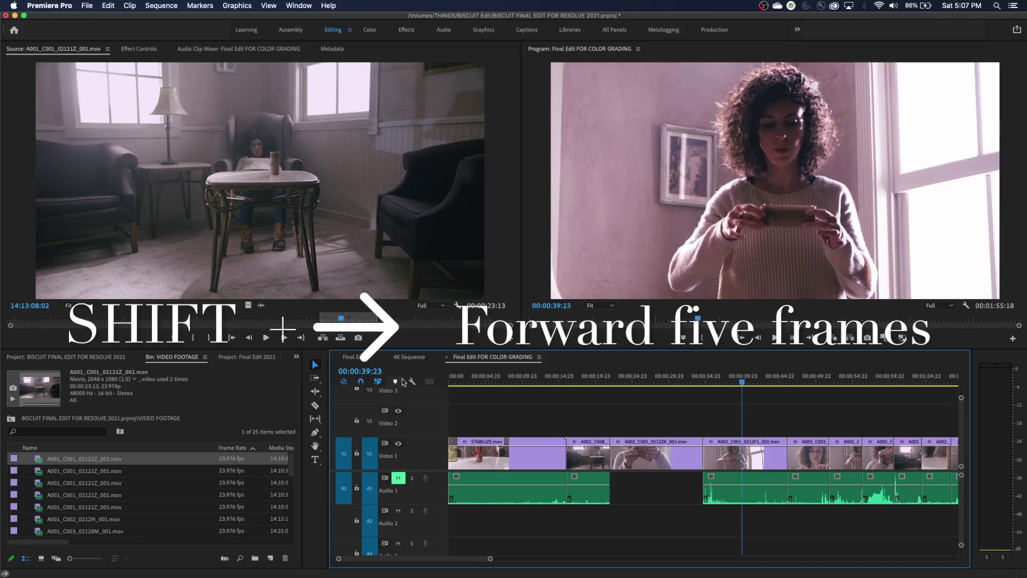
pyautogui.hotkey('shift', 'Right')
pyautogui.hotkey('shift', 'Right')
pyautogui.hotkey('shift', 'Right')
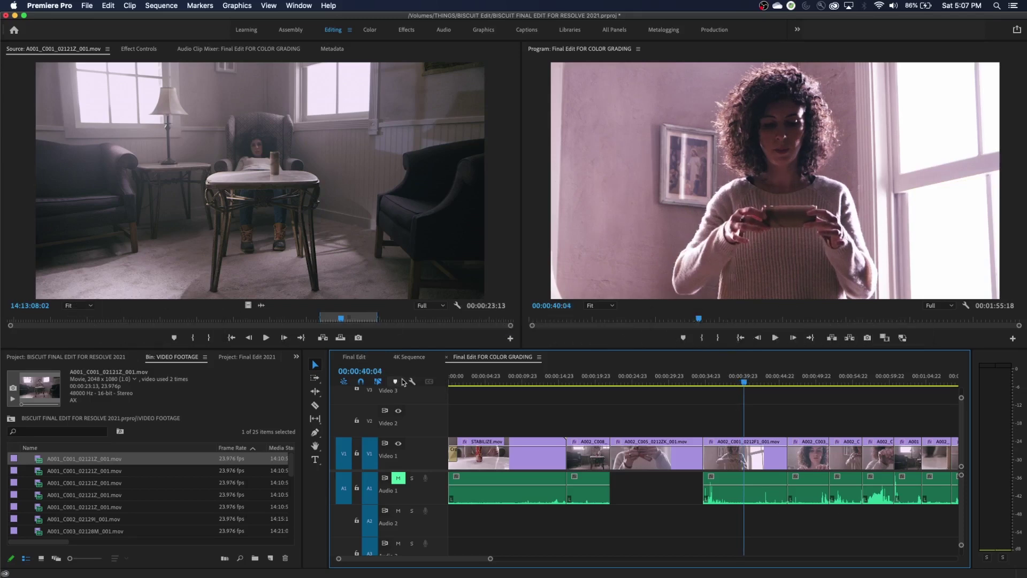
# Step: Move the playhead back in five-frame jumps, and forward again in five-frame jumps to 00:00:40:04
pyautogui.hotkey('shift', 'Left')
pyautogui.hotkey('shift', 'Left')
pyautogui.hotkey('shift', 'Left')
pyautogui.hotkey('shift', 'Left')
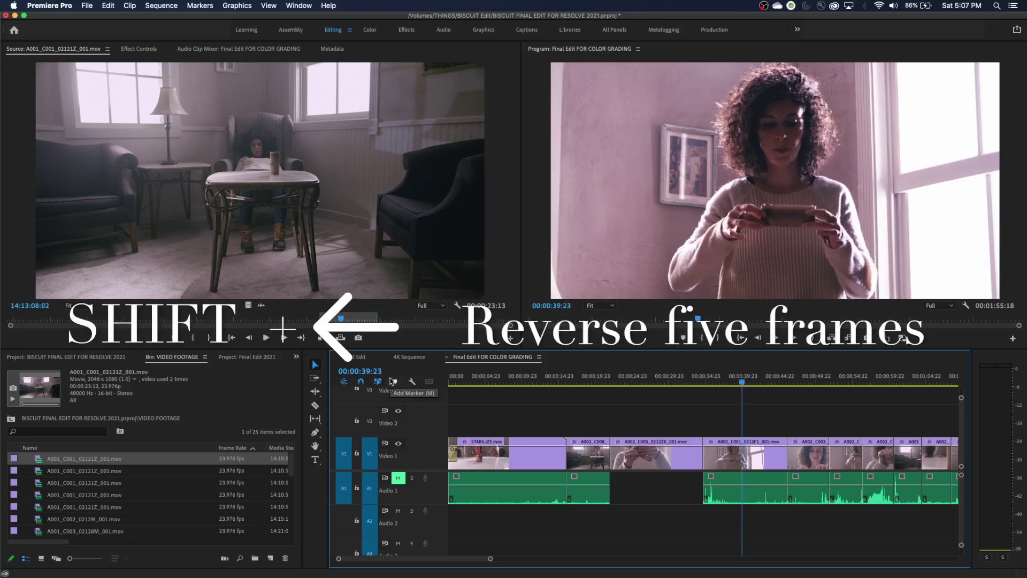
pyautogui.hotkey('shift', 'Right')
pyautogui.hotkey('shift', 'Right')
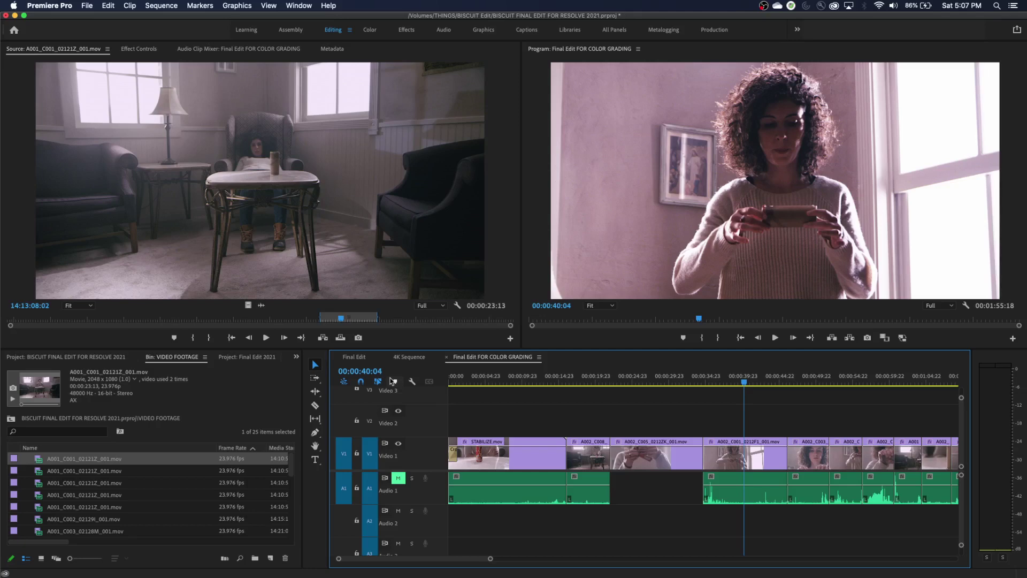
# Step: Jump the playhead back through the previous edit points to the start of the sequence at 00:00:00:00
pyautogui.press('Up')
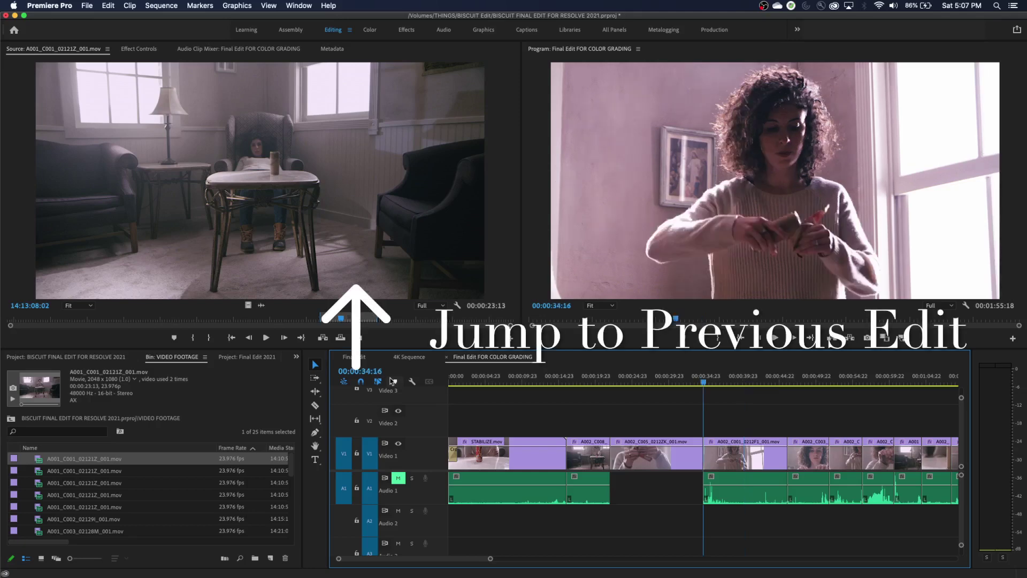
pyautogui.press('Up')
pyautogui.press('Up')
pyautogui.press('Up')
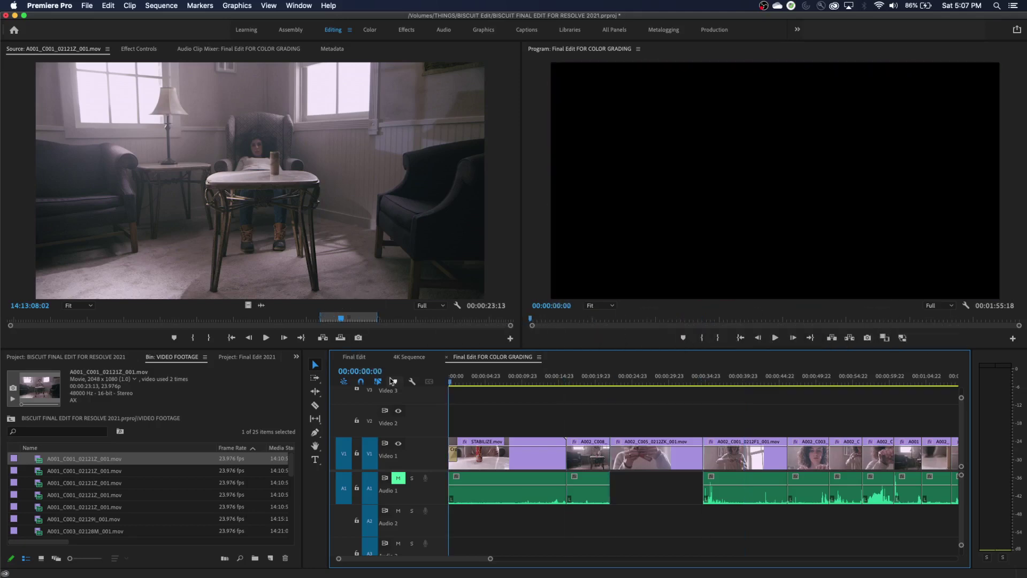
# Step: Jump the playhead forward through the following edit points to the edit at 00:00:56:08
pyautogui.press('Down')
pyautogui.press('Down')
pyautogui.press('Down')
pyautogui.press('Down')
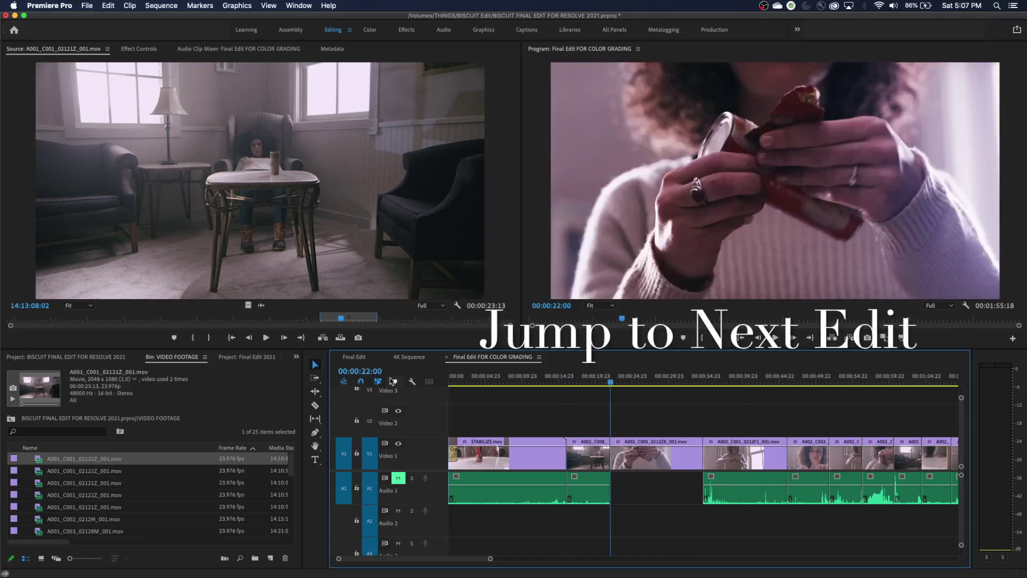
pyautogui.press('Down')
pyautogui.press('Down')
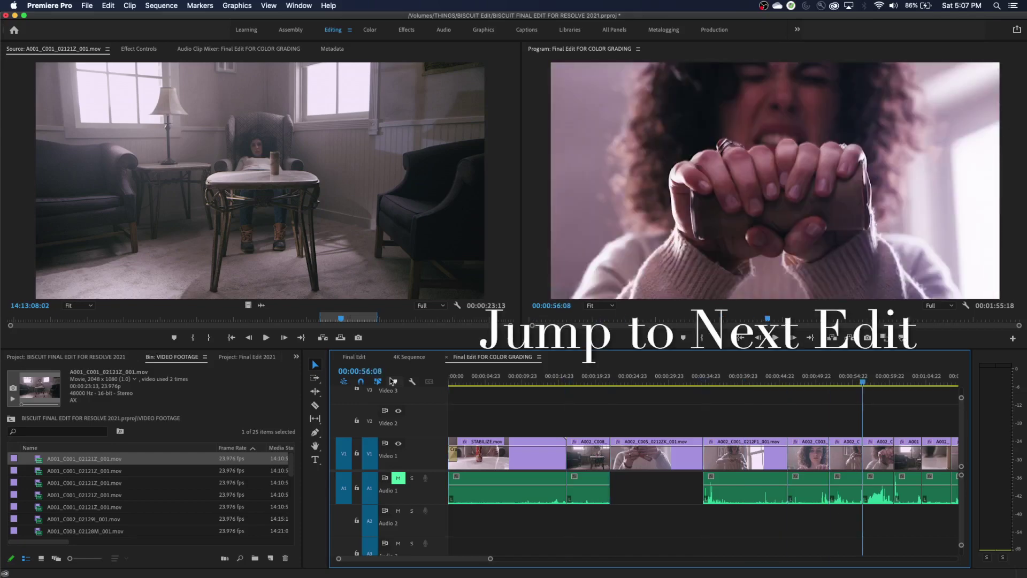
# Step: Return to the edit point at 00:00:46:04, cut the A002_C003 clip starting there with its audio, and close the gap it leaves
pyautogui.press('Up')
pyautogui.press('Up')
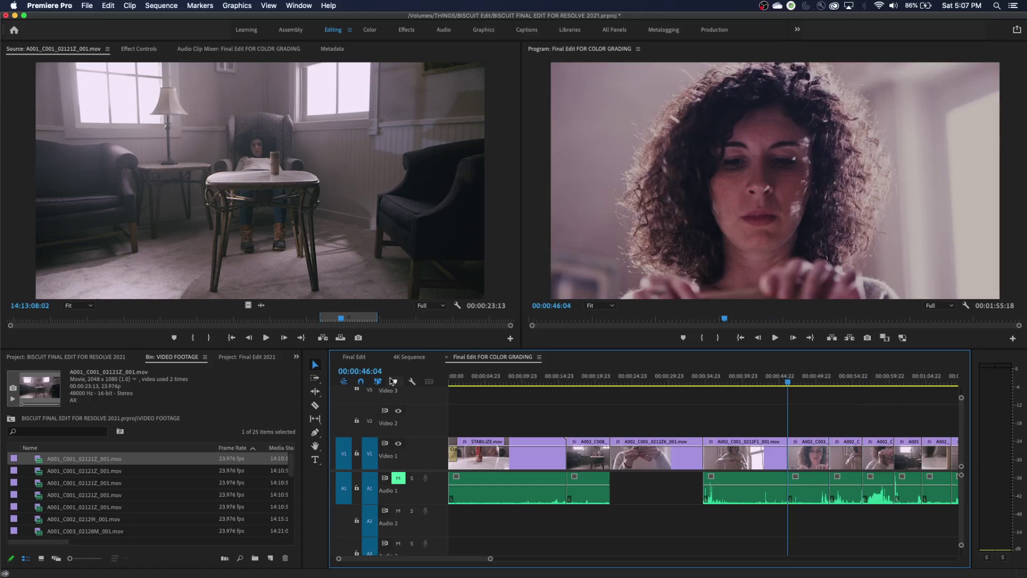
pyautogui.press('d')
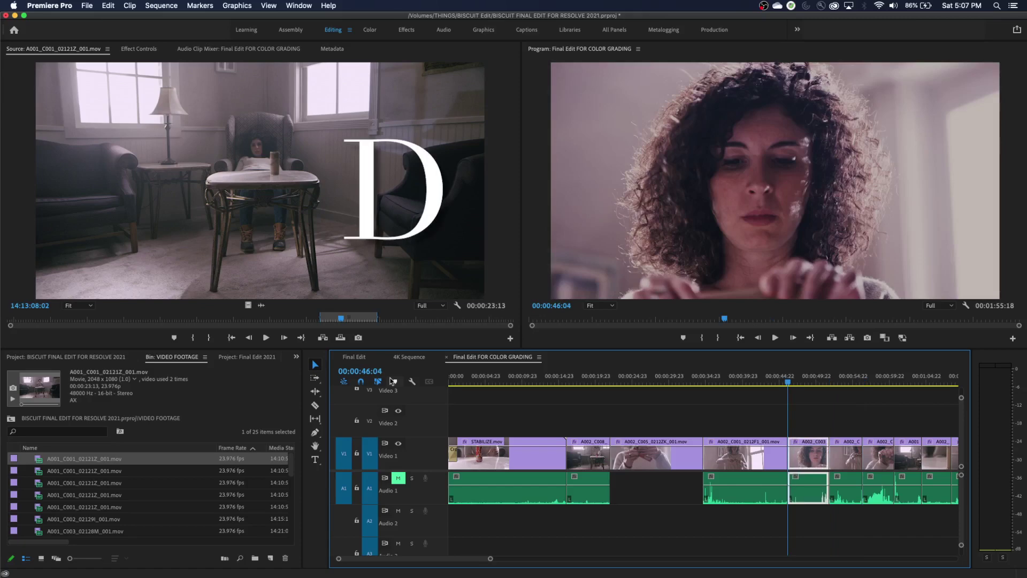
pyautogui.press('super+x')
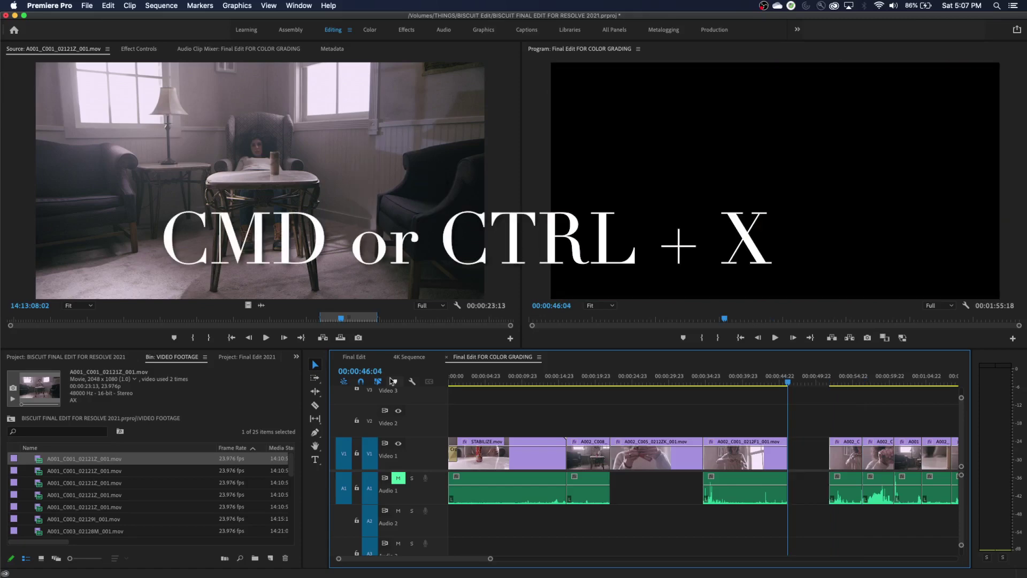
pyautogui.press('d')
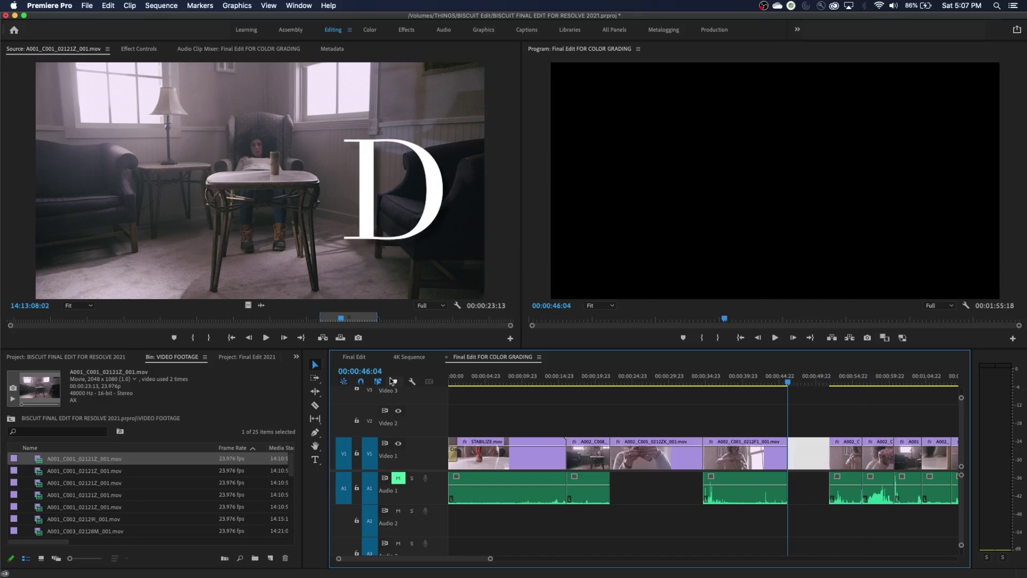
pyautogui.press('Delete')
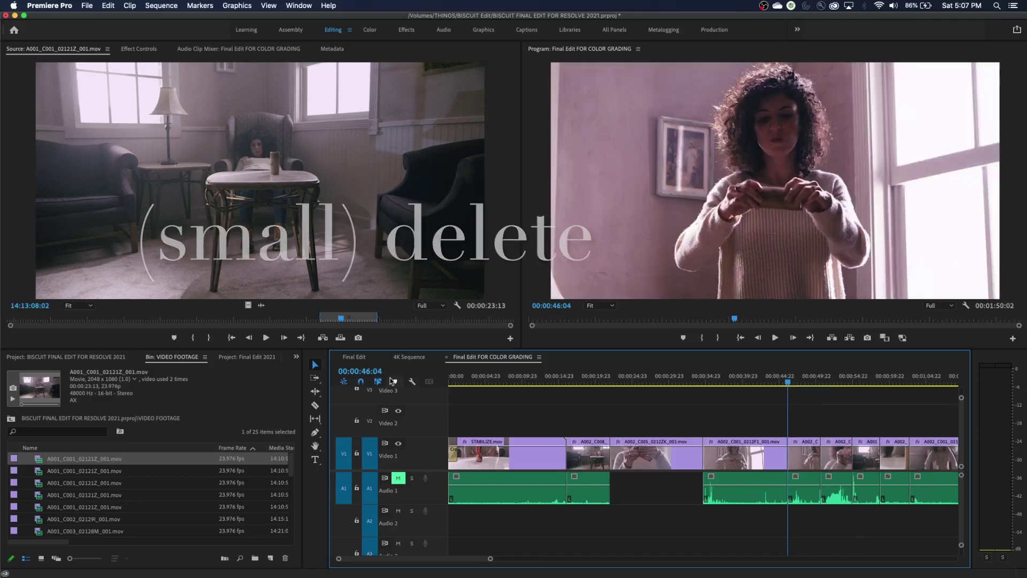
# Step: Paste-insert the cut clip at the 00:00:54:23 edit point, and undo the insertion, the gap removal and the cut
pyautogui.press('Down')
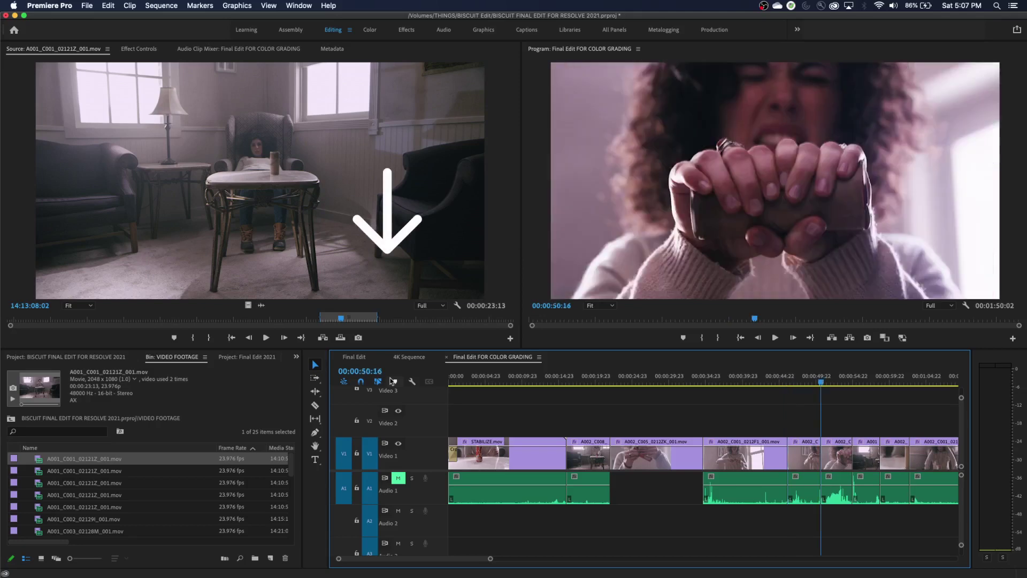
pyautogui.press('Down')
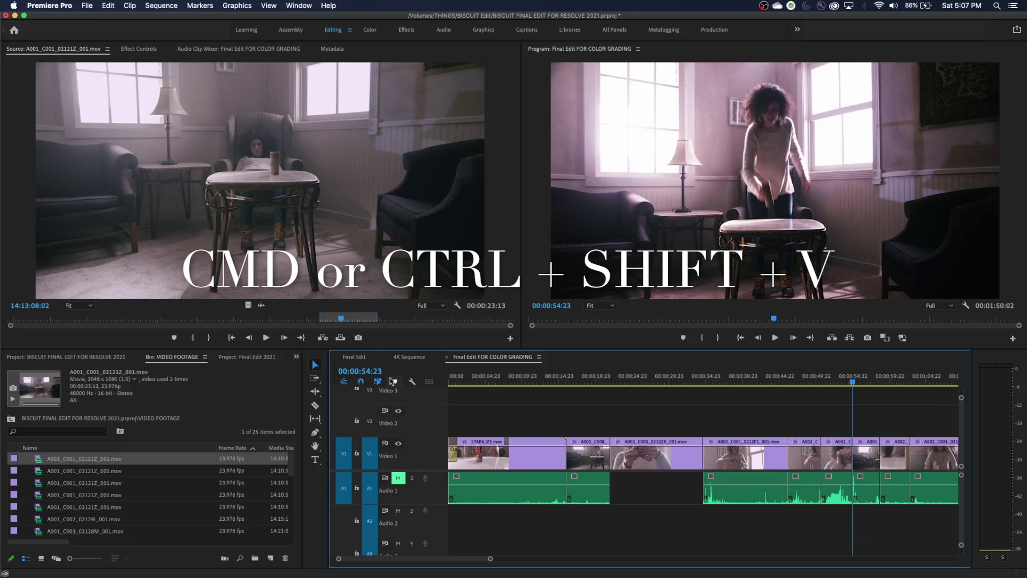
pyautogui.press('super+shift+v')
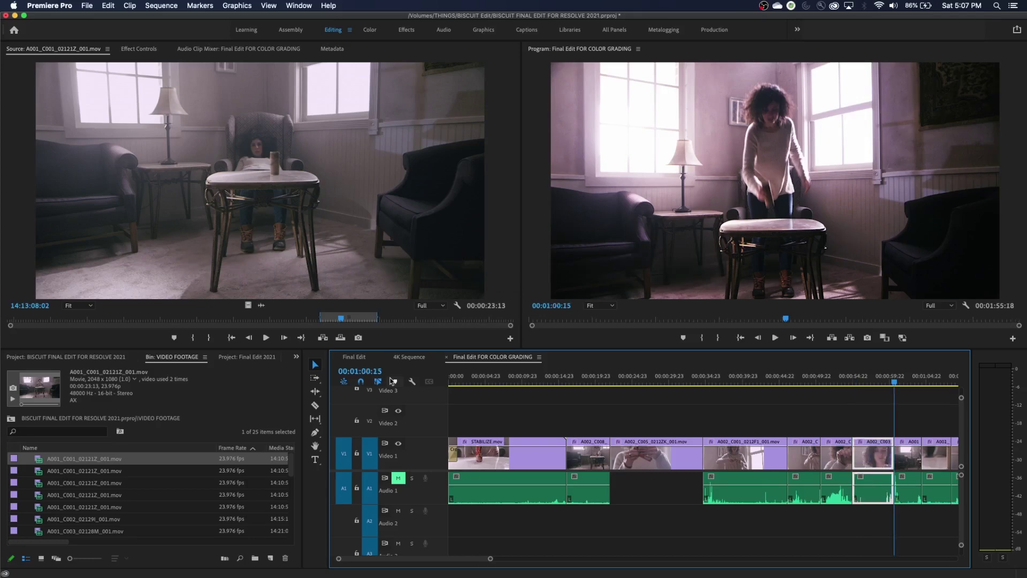
pyautogui.press('super+z')
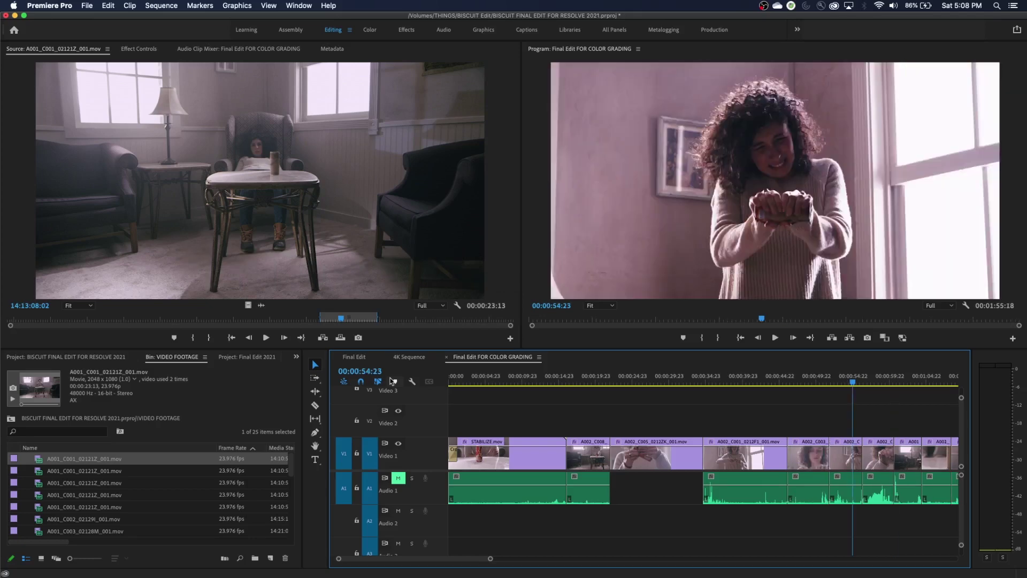